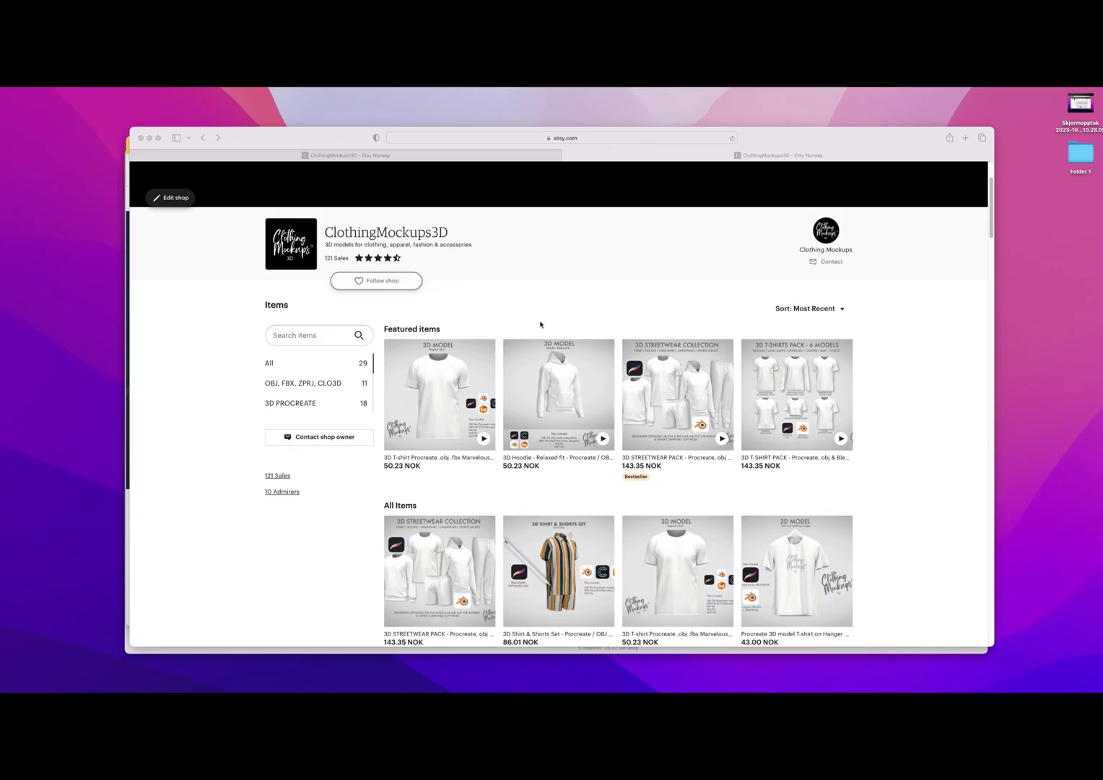
Open the 3D Hoodie - Relaxed fit listing on Etsy, then bring the blender.org window forward
click(545, 388)
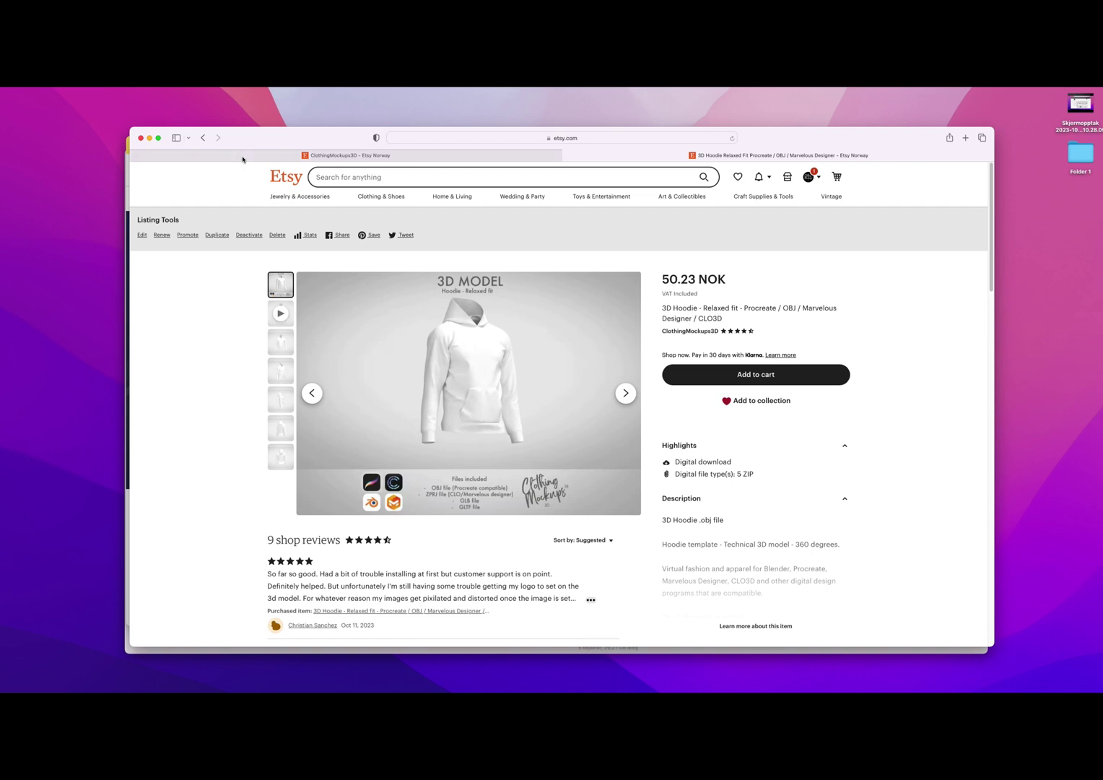
drag(249, 137, 257, 134)
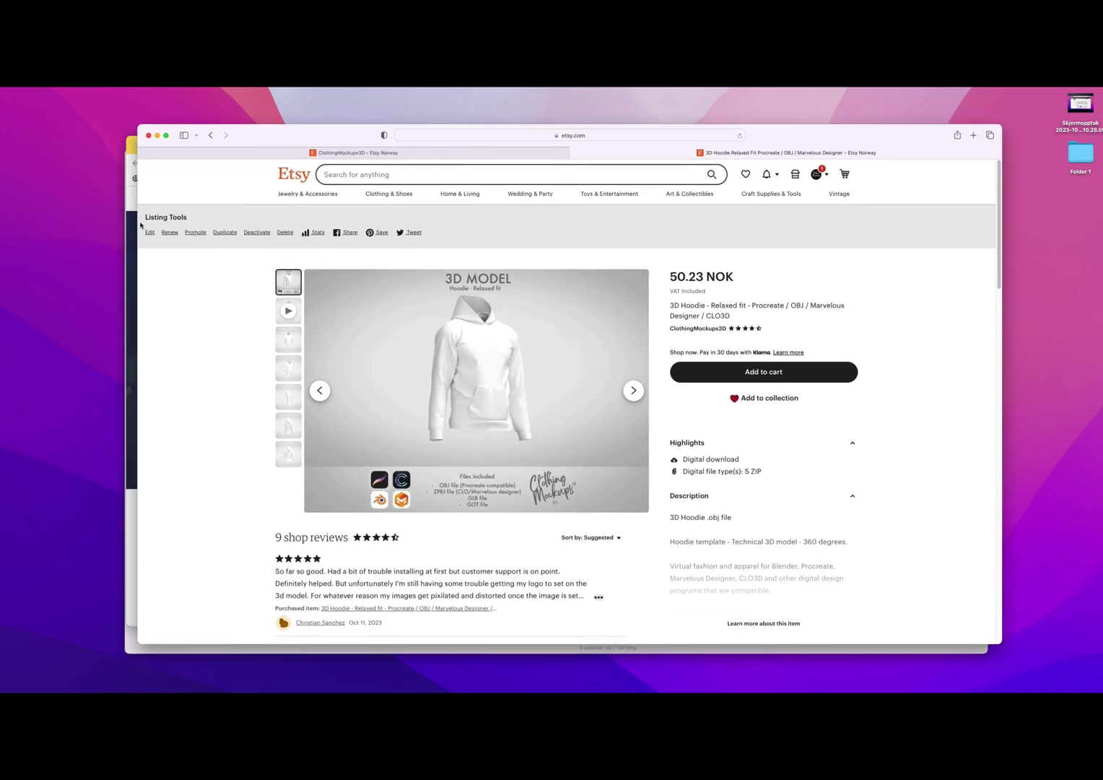
click(133, 265)
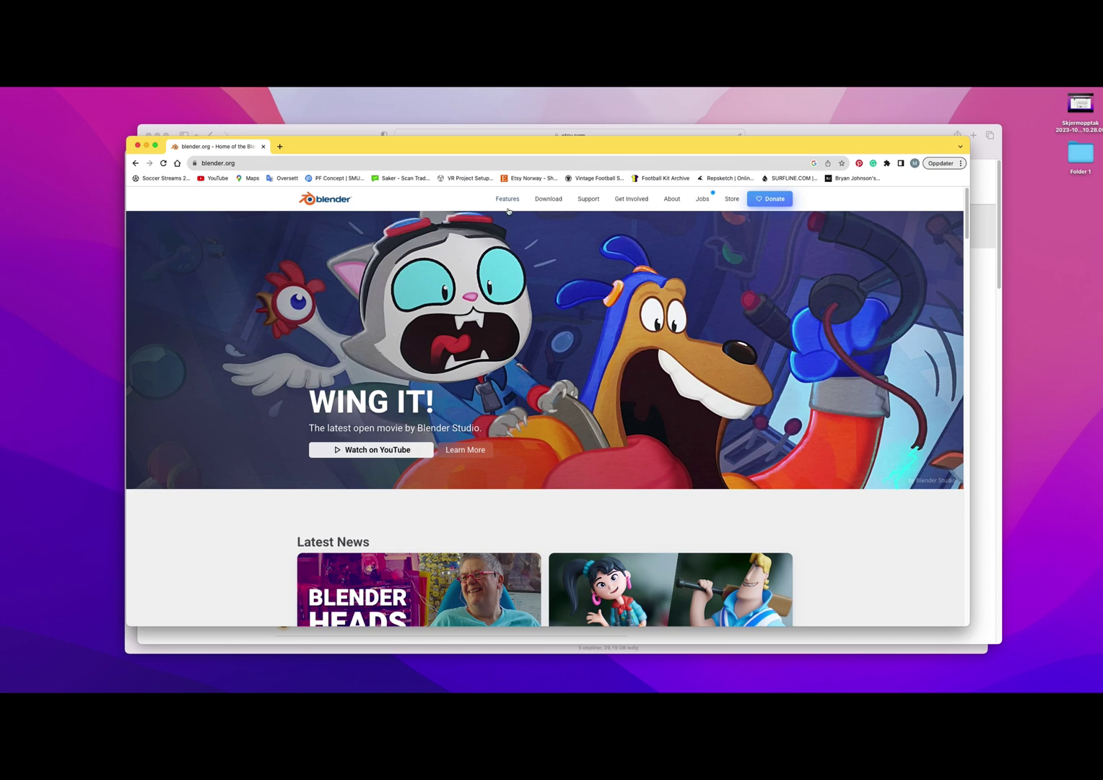
Visit the blender.org Download page, then launch Blender from the Dock
click(548, 198)
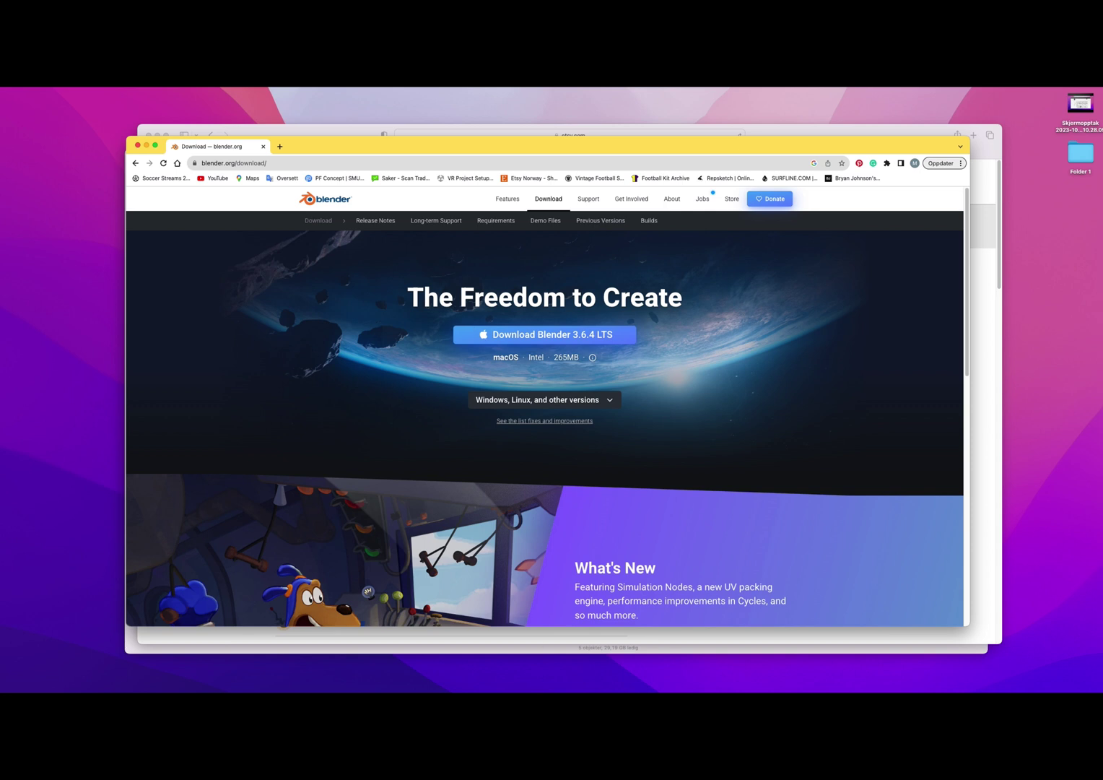
click(668, 686)
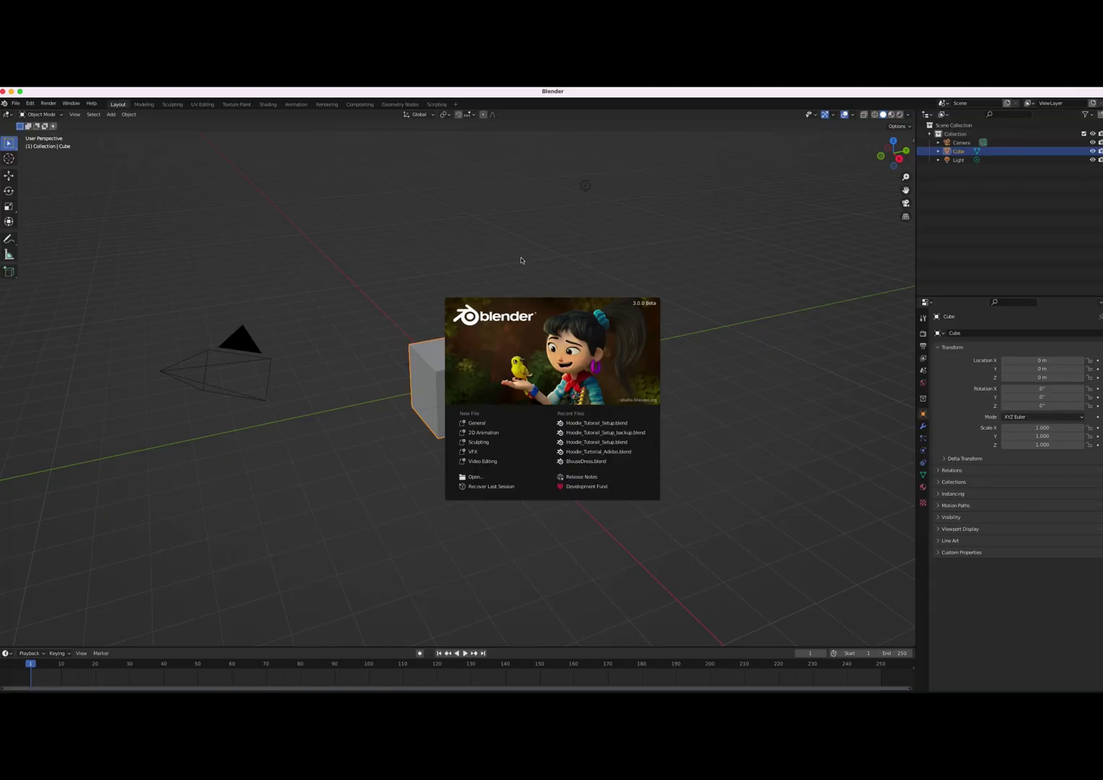
Dismiss the splash screen and open Hoodie_Tutorail_Setup.blend from the file browser
click(523, 253)
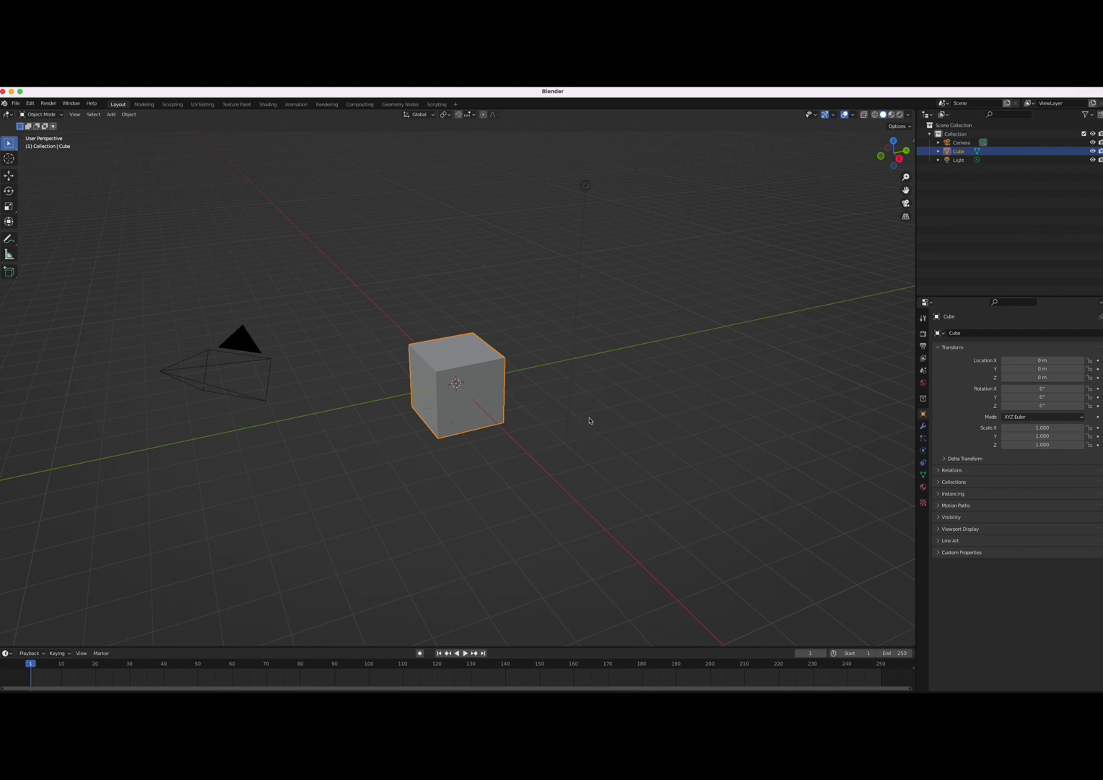
click(16, 105)
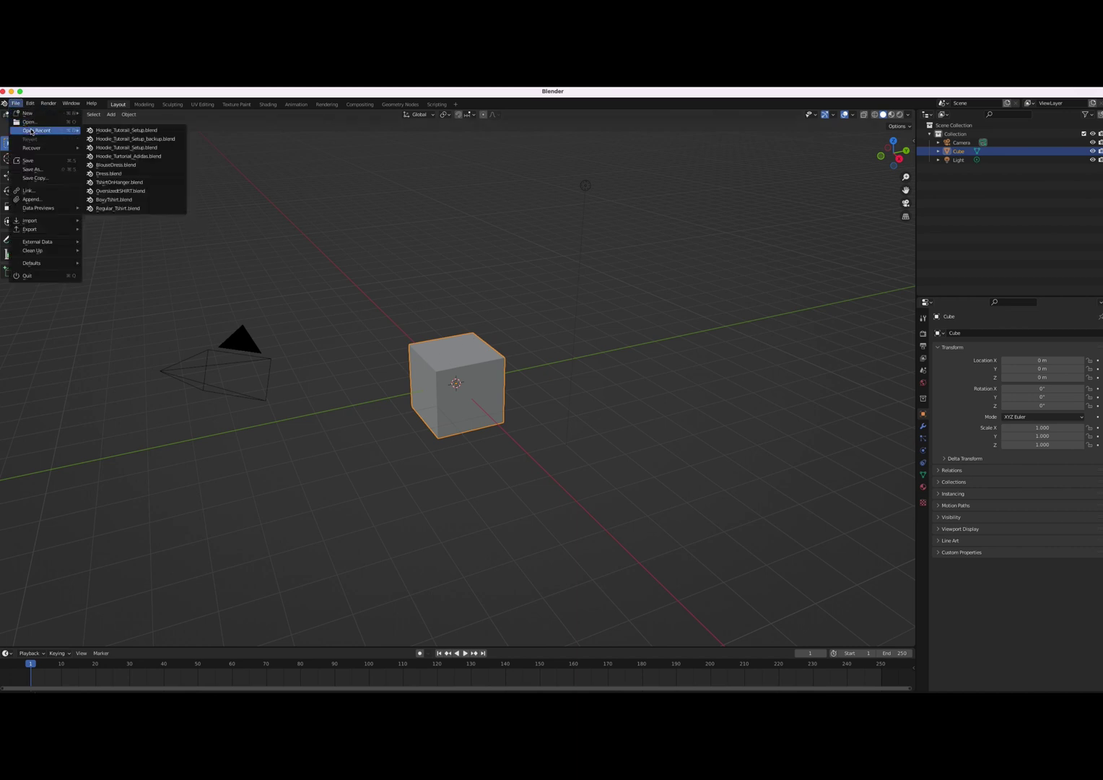
key(Escape)
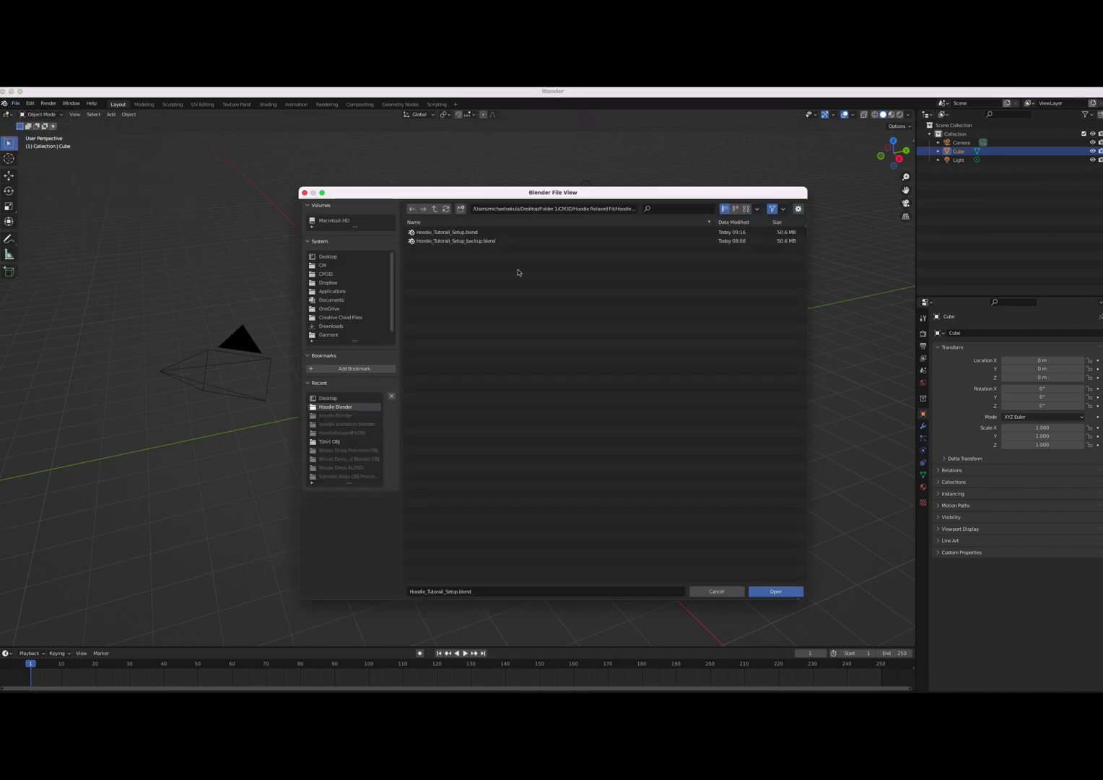
click(433, 233)
click(776, 593)
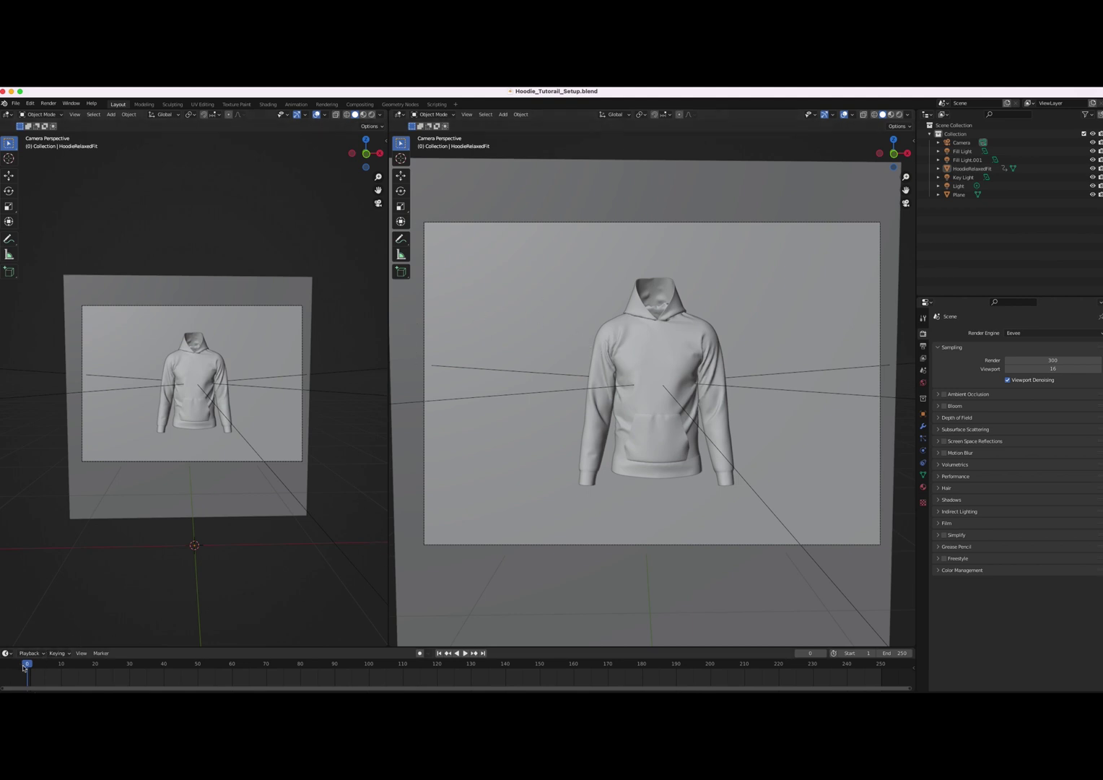
Play the hoodie animation to frame 59, then switch the right viewport to Rendered shading
key(space)
drag(32, 666, 14, 626)
click(877, 117)
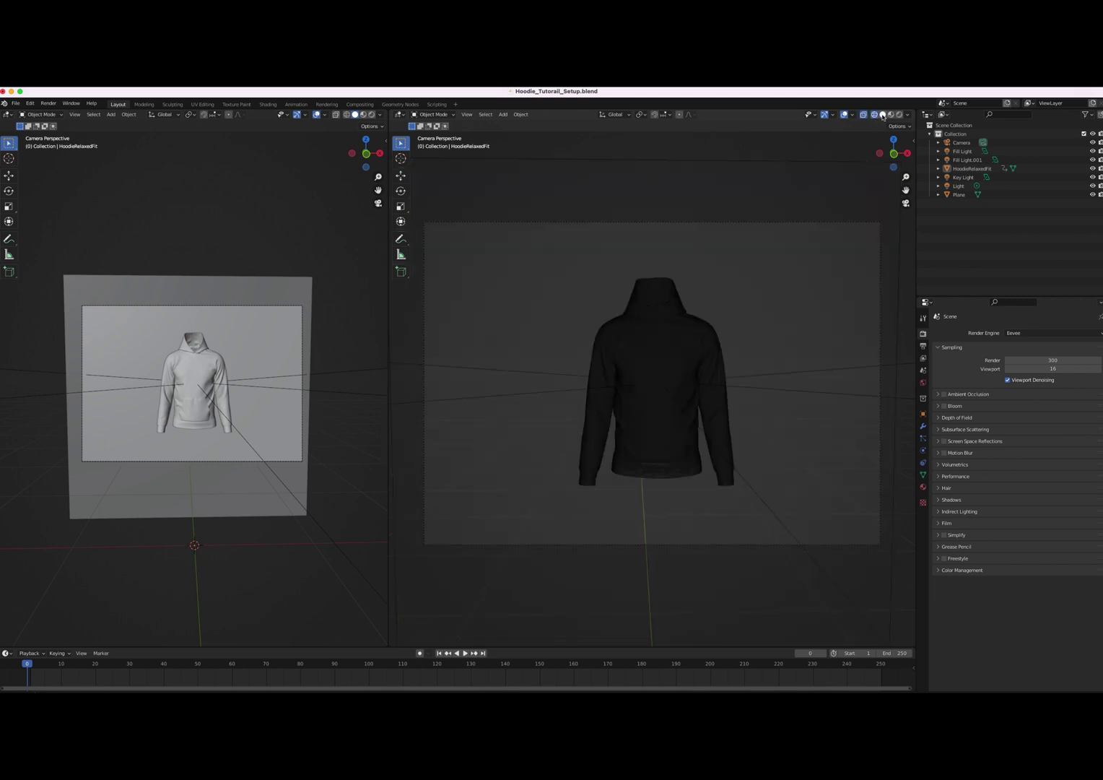
click(882, 115)
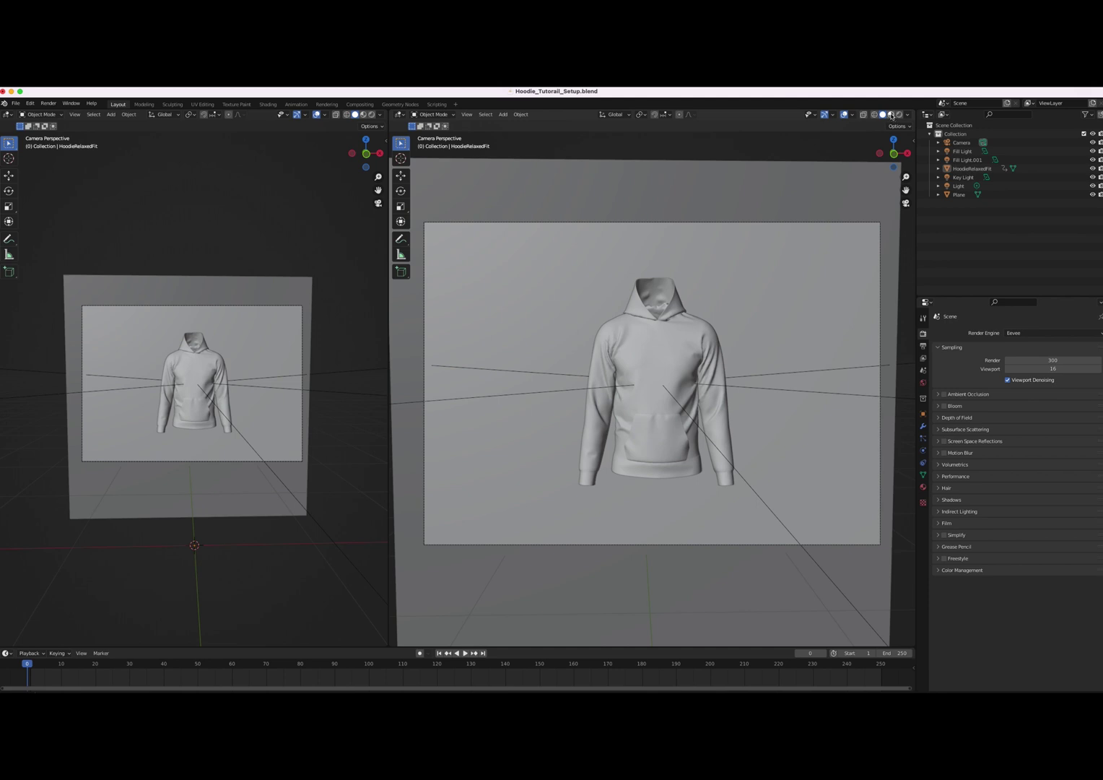
click(892, 116)
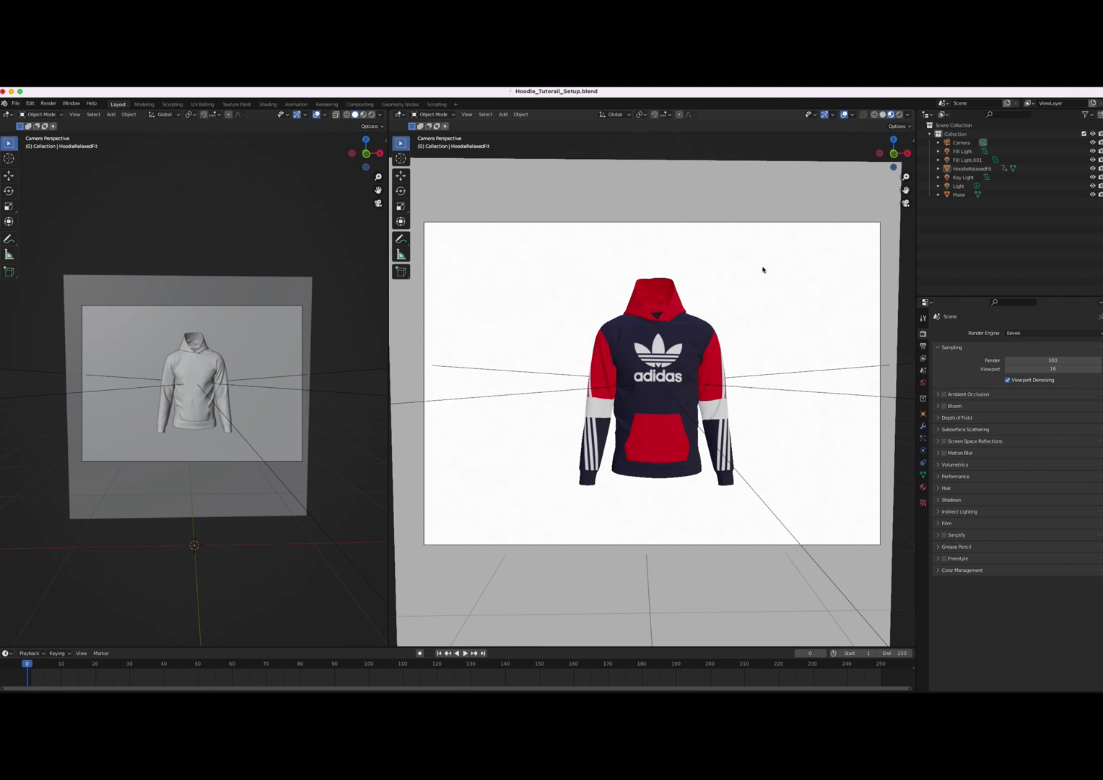
click(898, 114)
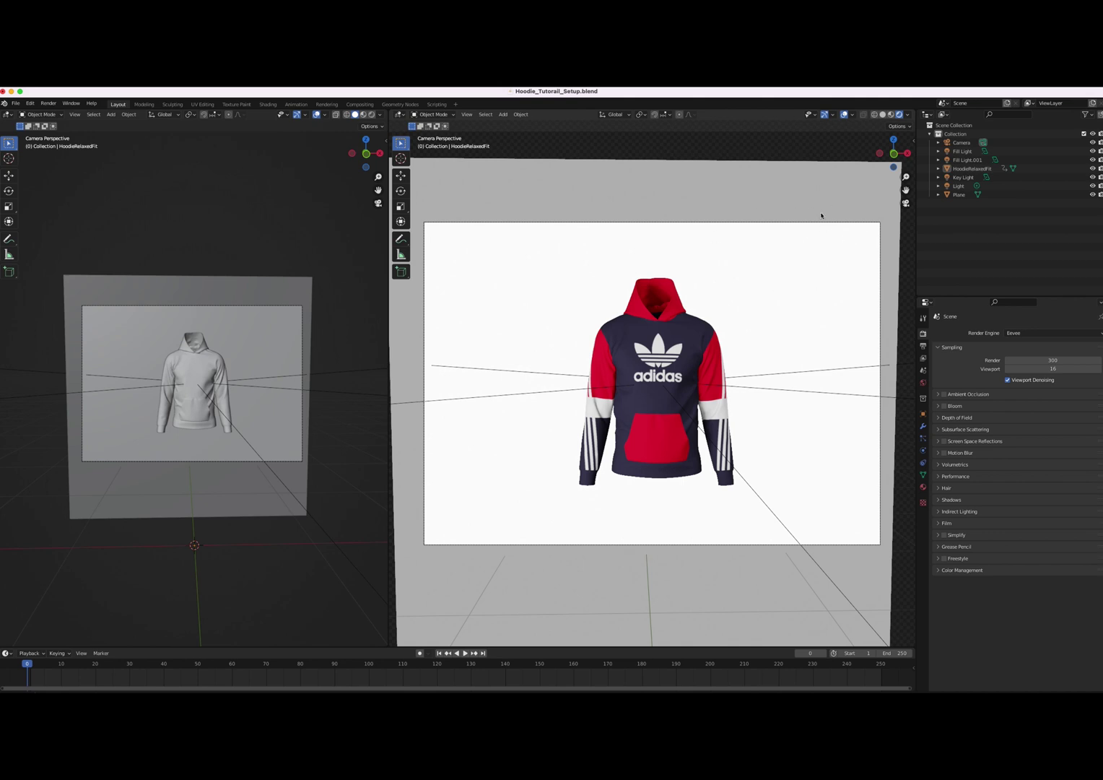
click(891, 114)
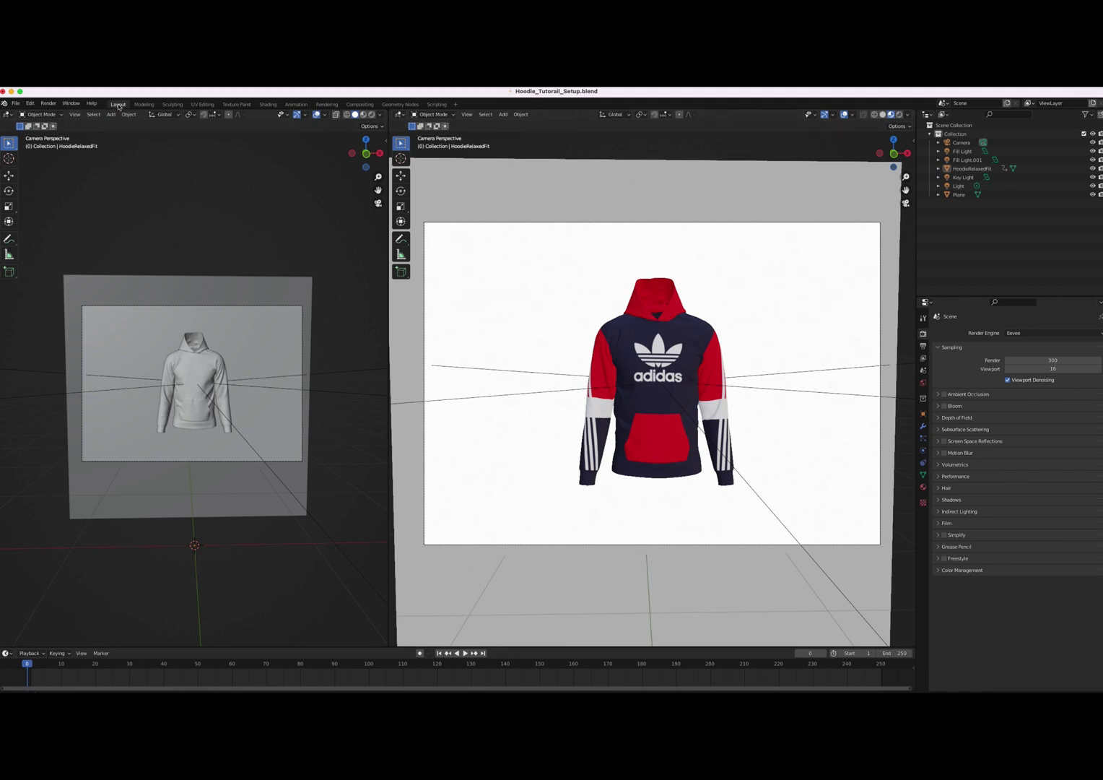
Switch to the UV Editing workspace showing the adidas diffuse texture beside the hoodie
click(201, 105)
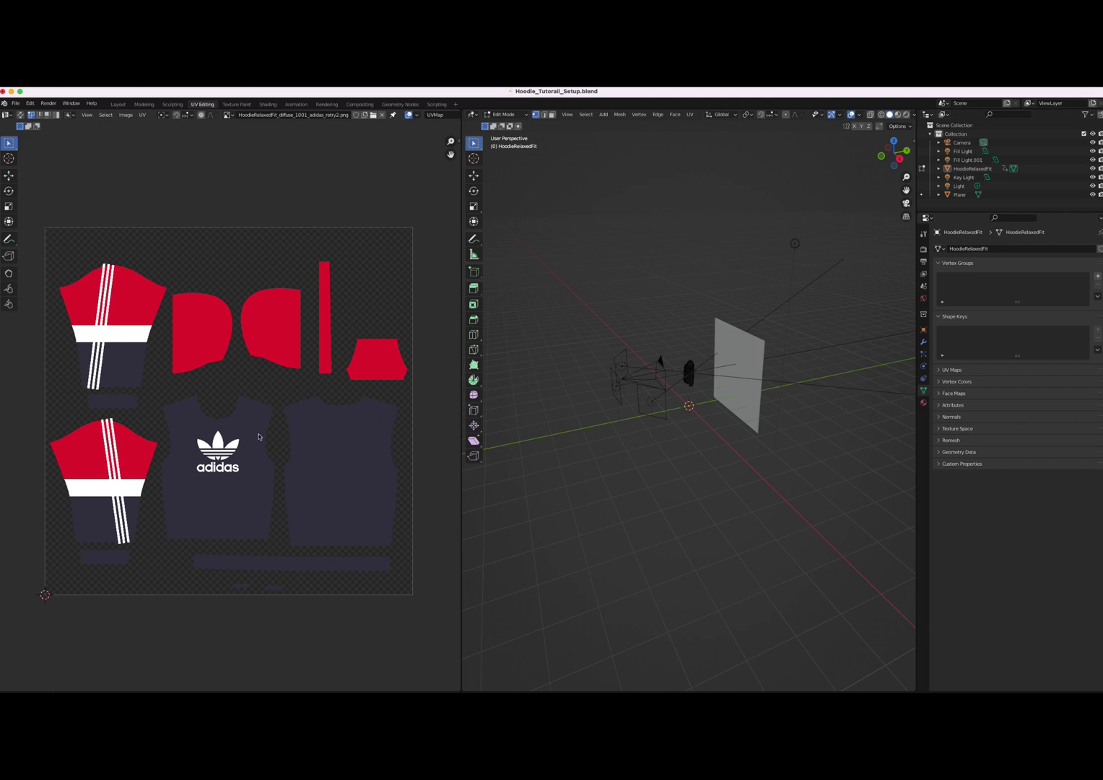
mouse_move(238, 691)
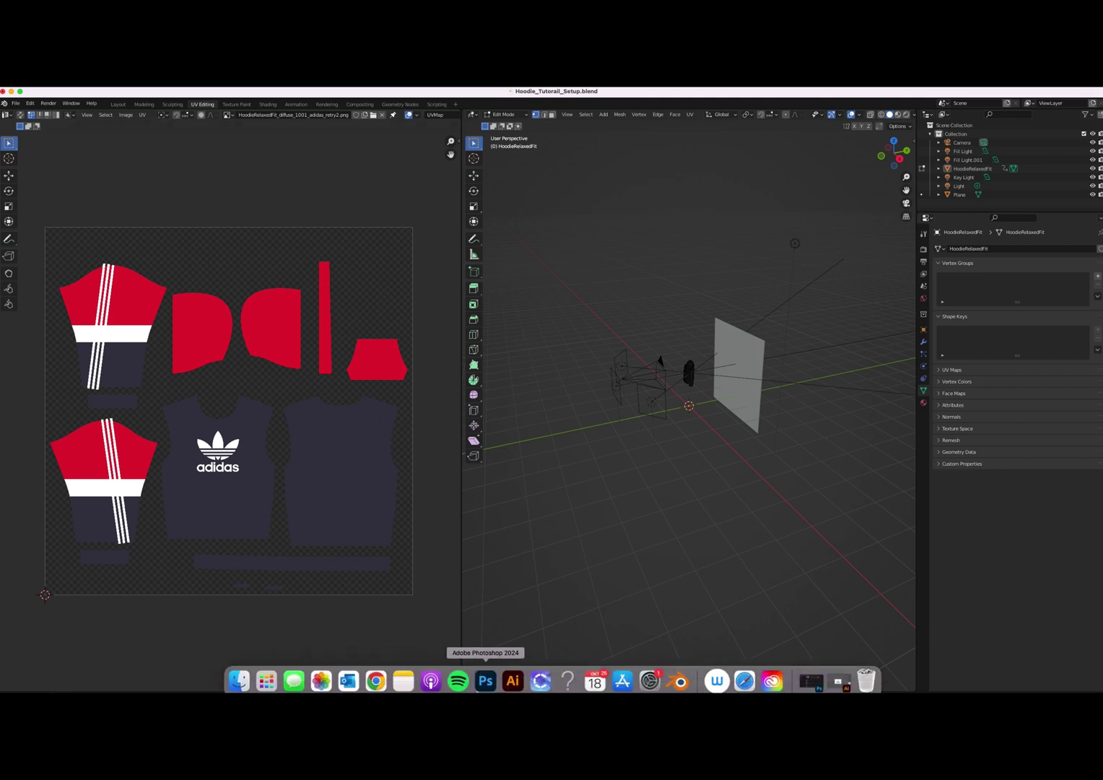
Launch Photoshop and open CustomArtworkForHoodie.png by dragging it from Finder
click(482, 682)
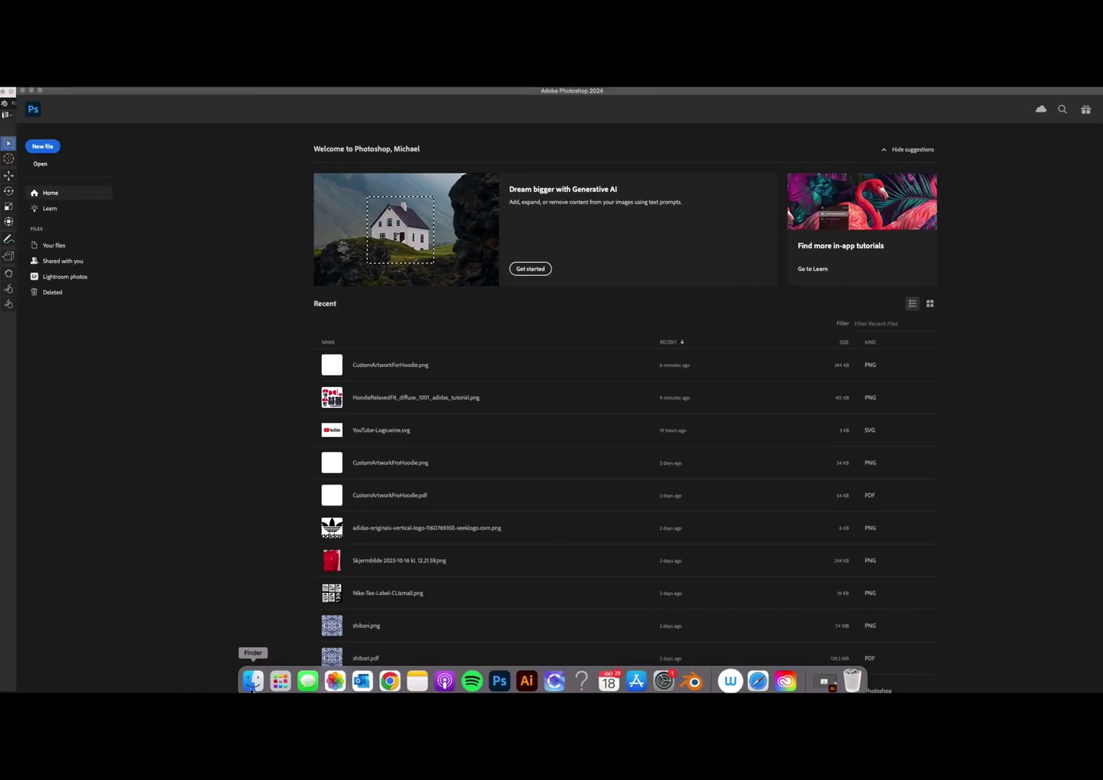
click(253, 681)
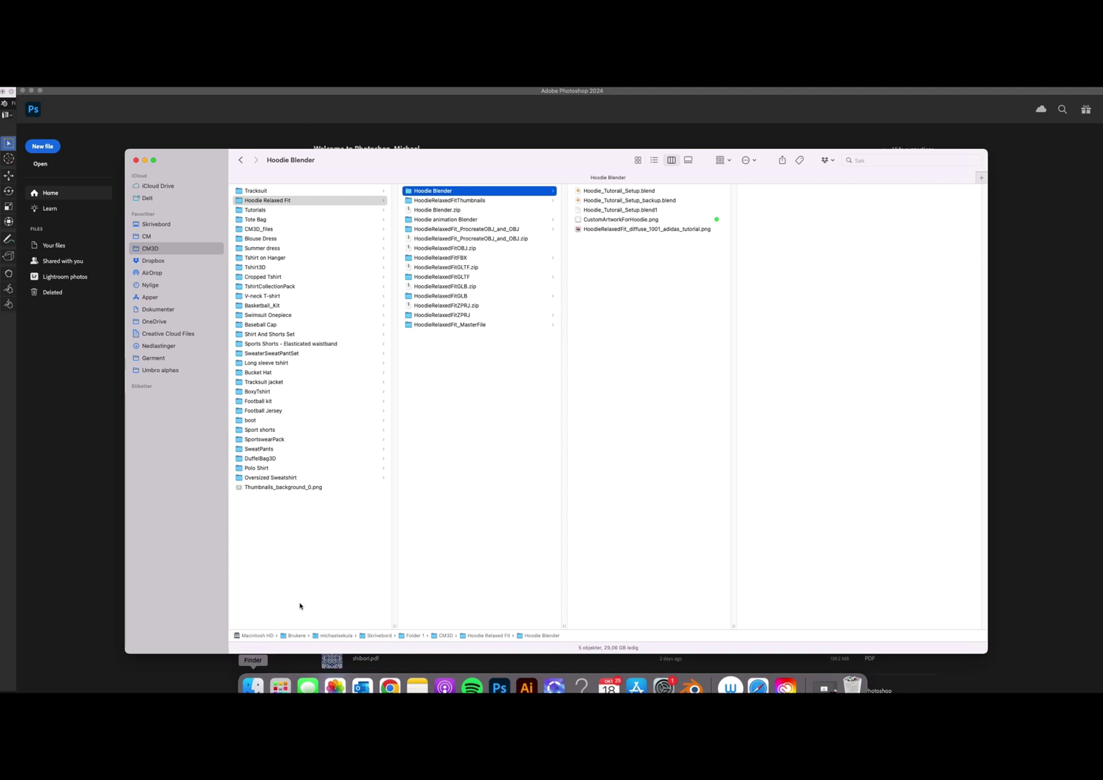
click(597, 220)
drag(594, 223, 495, 682)
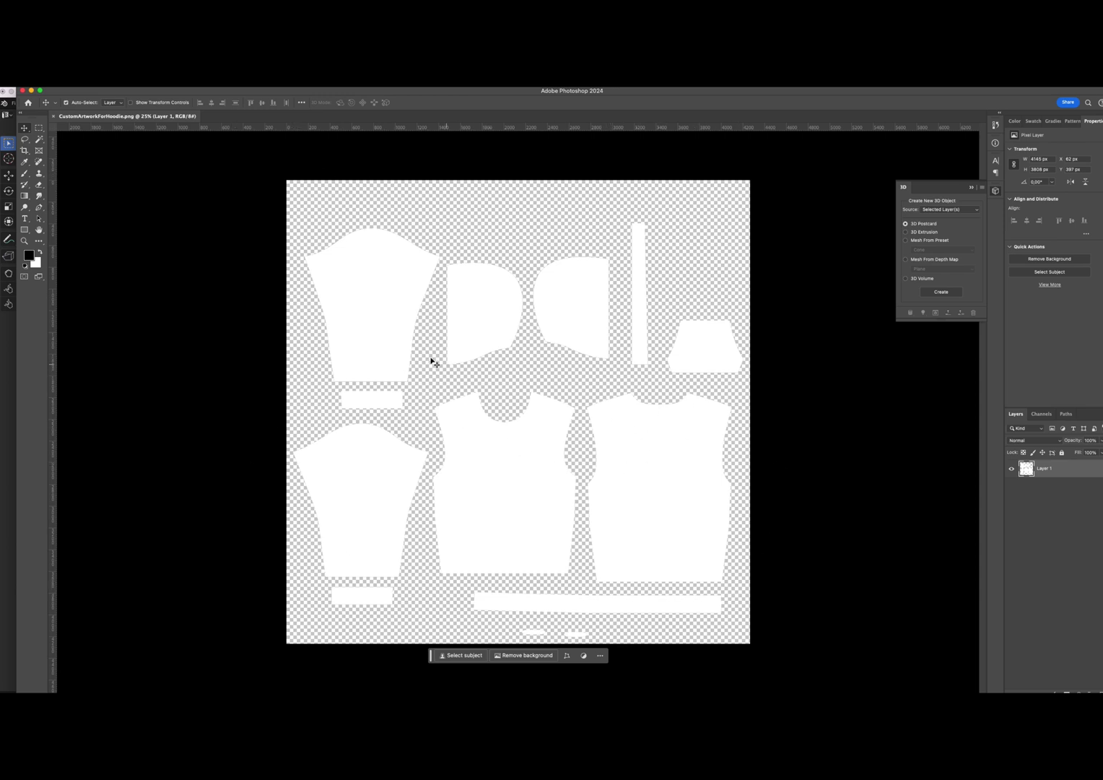
Open HoodieRelaxedFit_diffuse_1001_adidas_tutorial.png in Photoshop from Finder
click(252, 680)
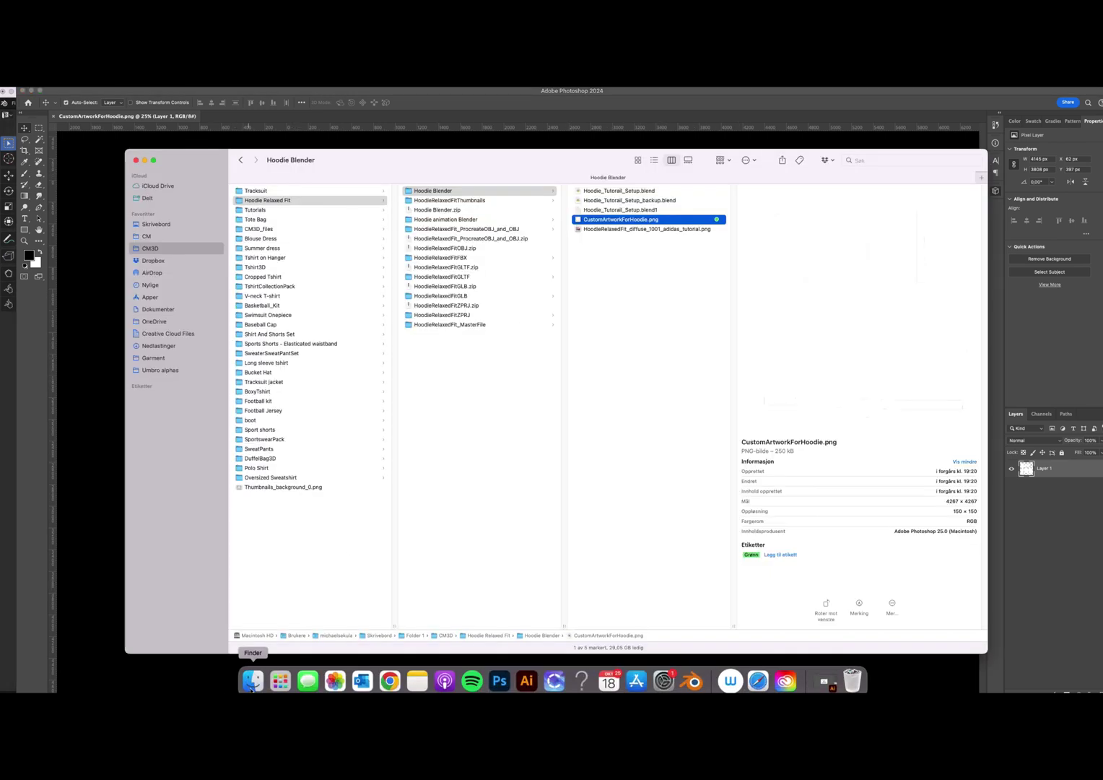
drag(607, 230, 499, 681)
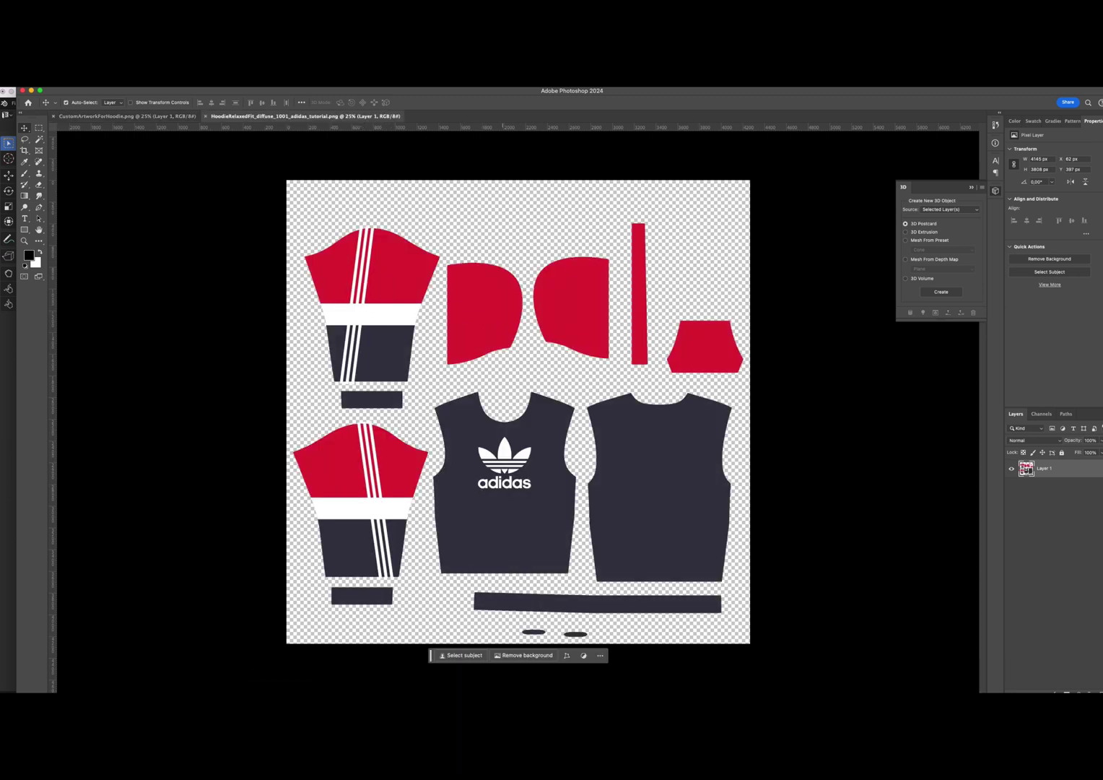
mouse_move(472, 686)
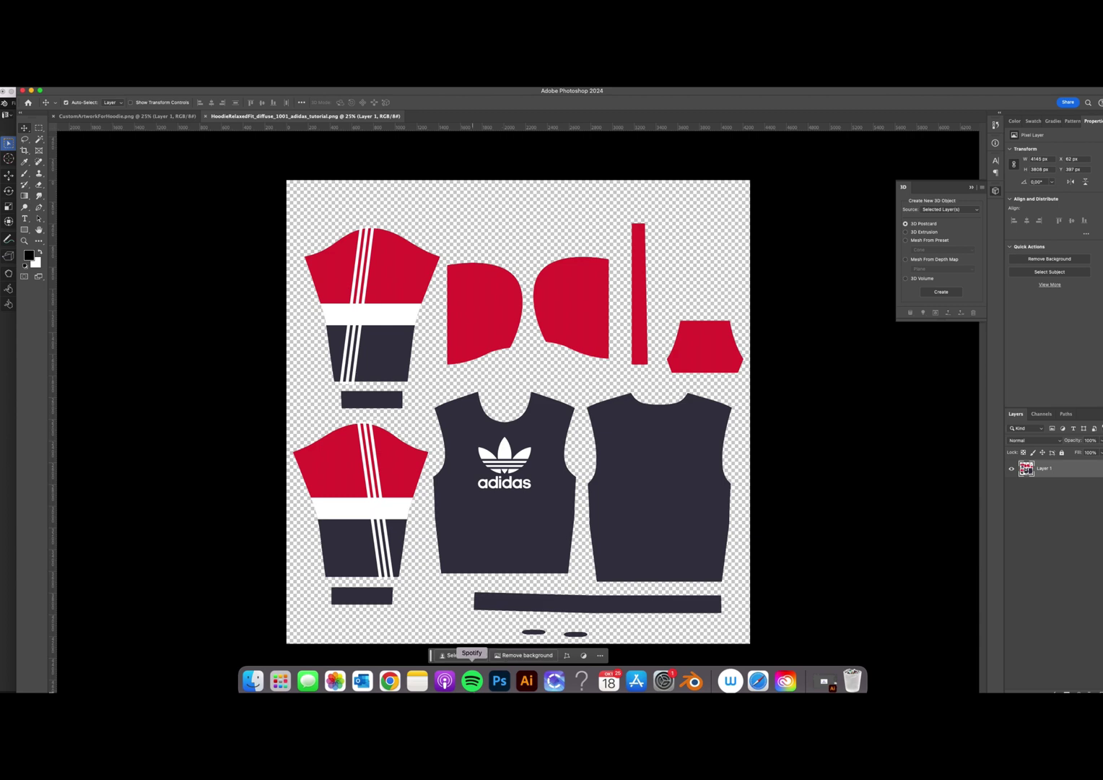
Return Blender to the Layout workspace, then bring up the CustomArtworkForHoodie.png document in Photoshop
click(692, 681)
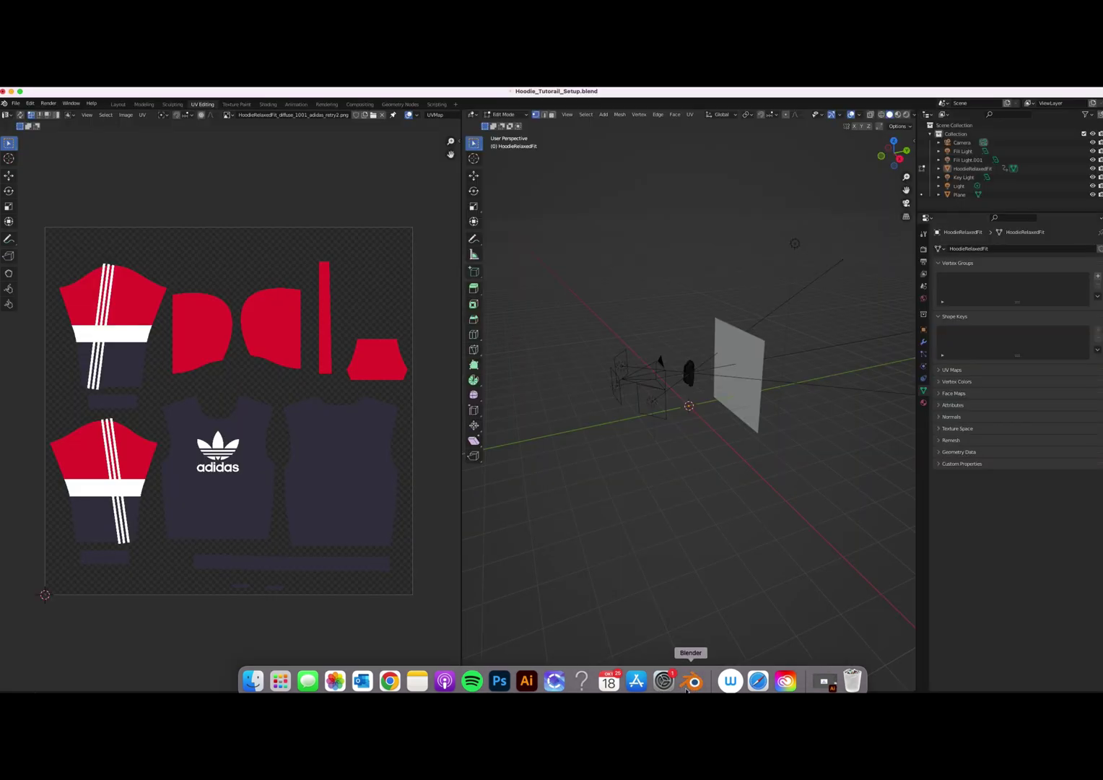
click(115, 105)
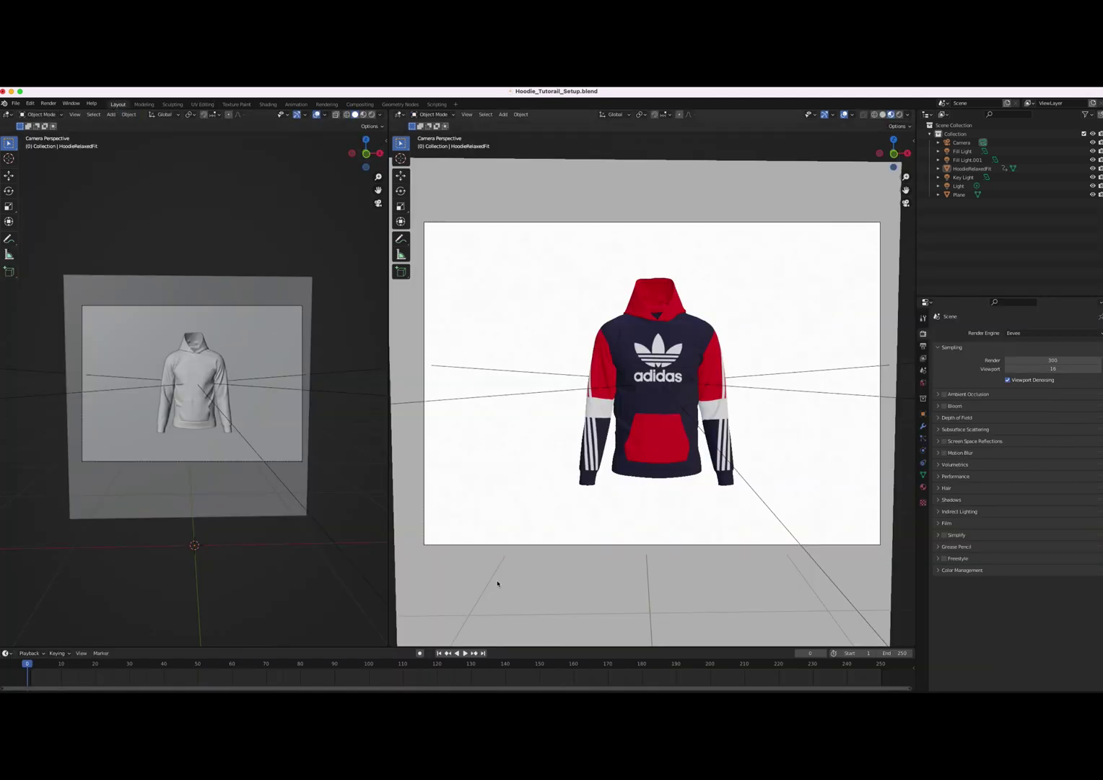
mouse_move(521, 689)
click(499, 680)
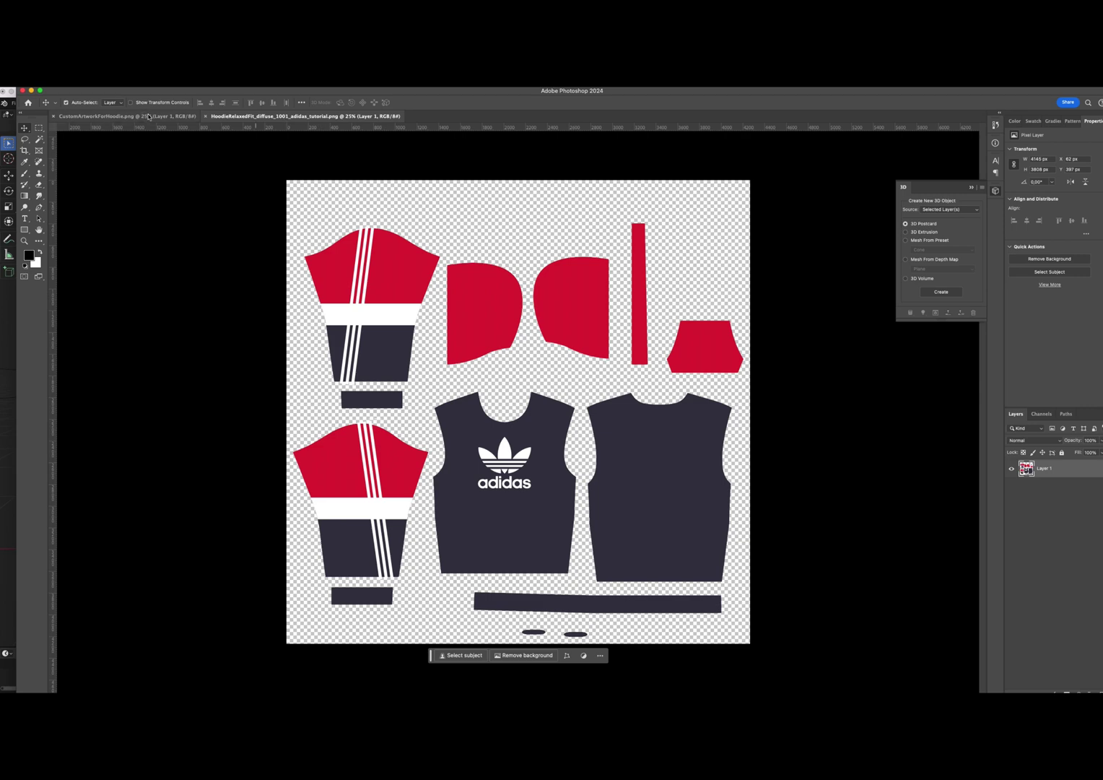
click(147, 116)
Select the garment pieces by inverting a Magic Wand selection and fill them solid black
key(w)
click(535, 218)
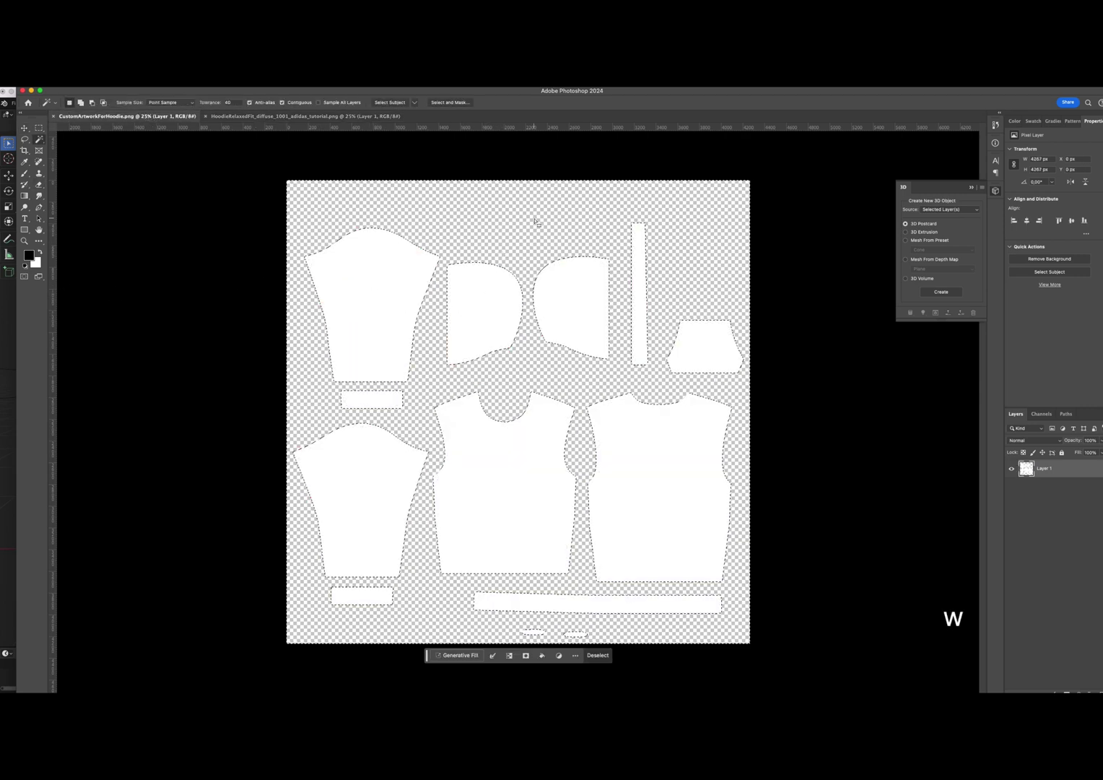
key(shift+super+i)
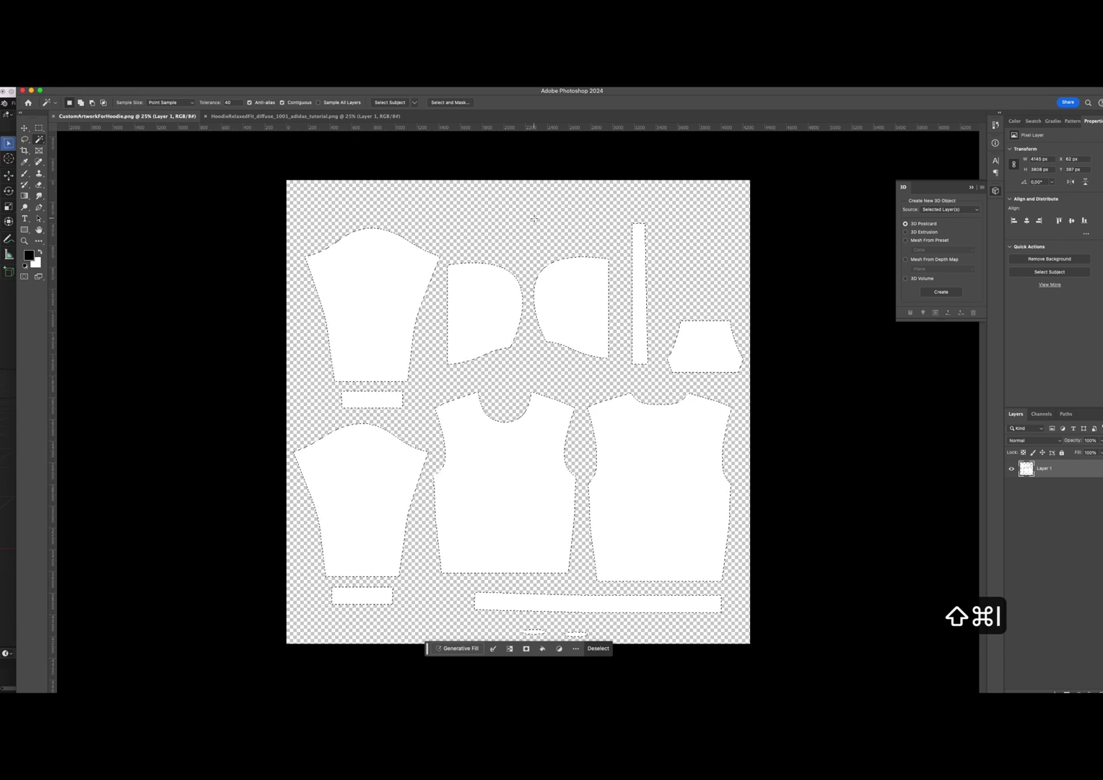
key(alt+BackSpace)
key(super+d)
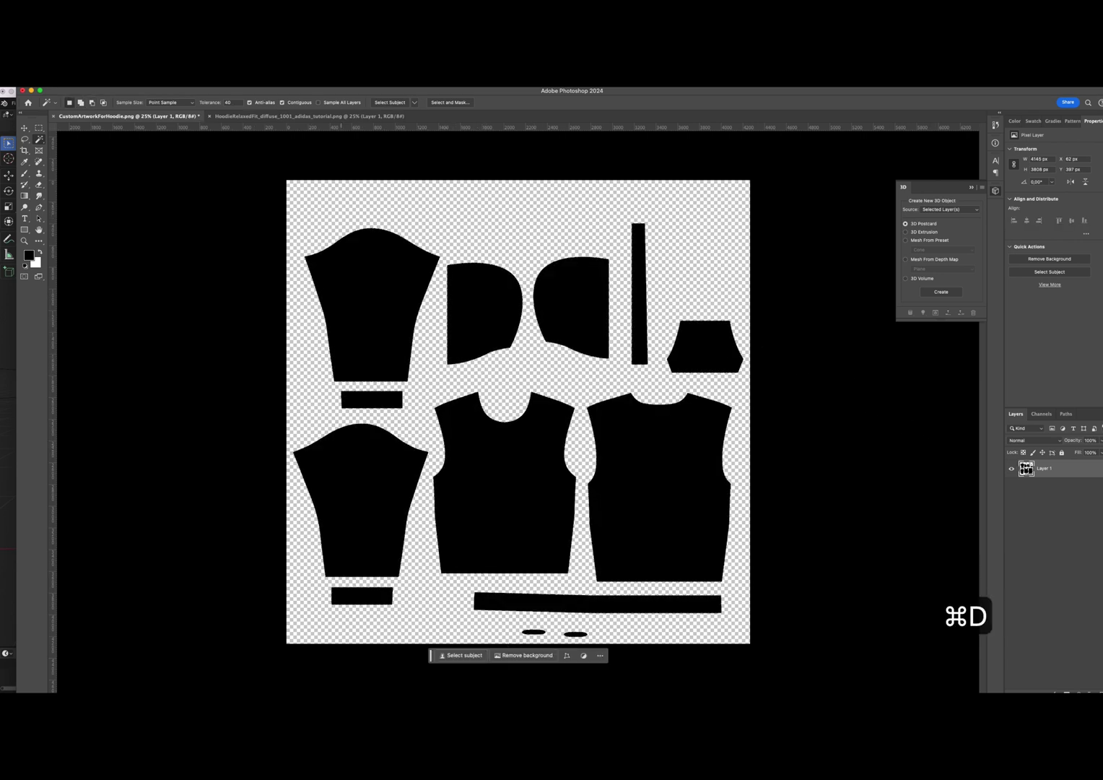
click(527, 680)
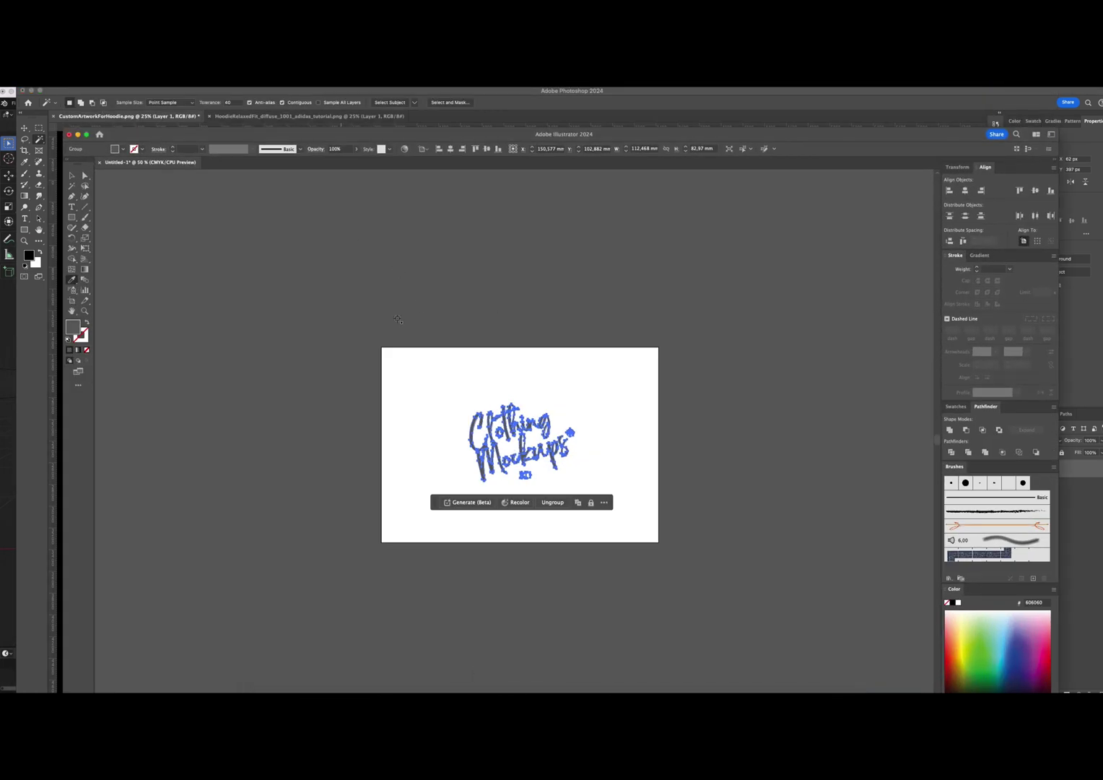
Copy the Clothing Mockups logo from Illustrator and paste it as pixels at about 80%
key(i)
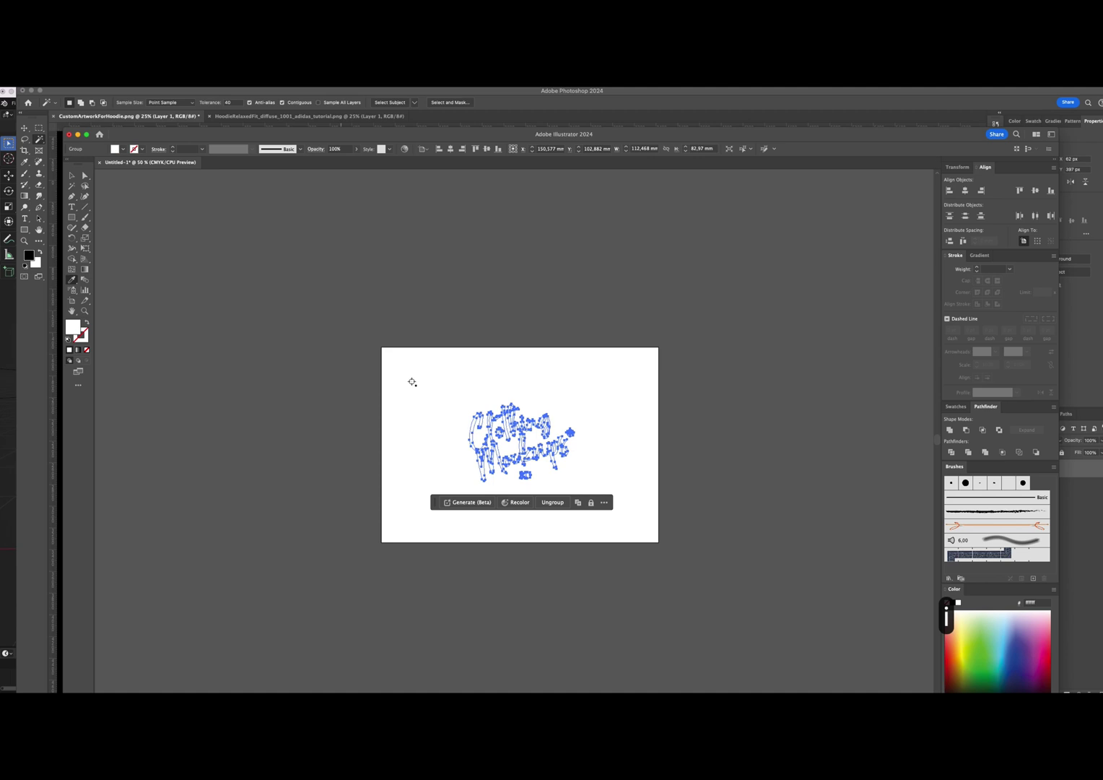
key(cmd+c)
click(220, 125)
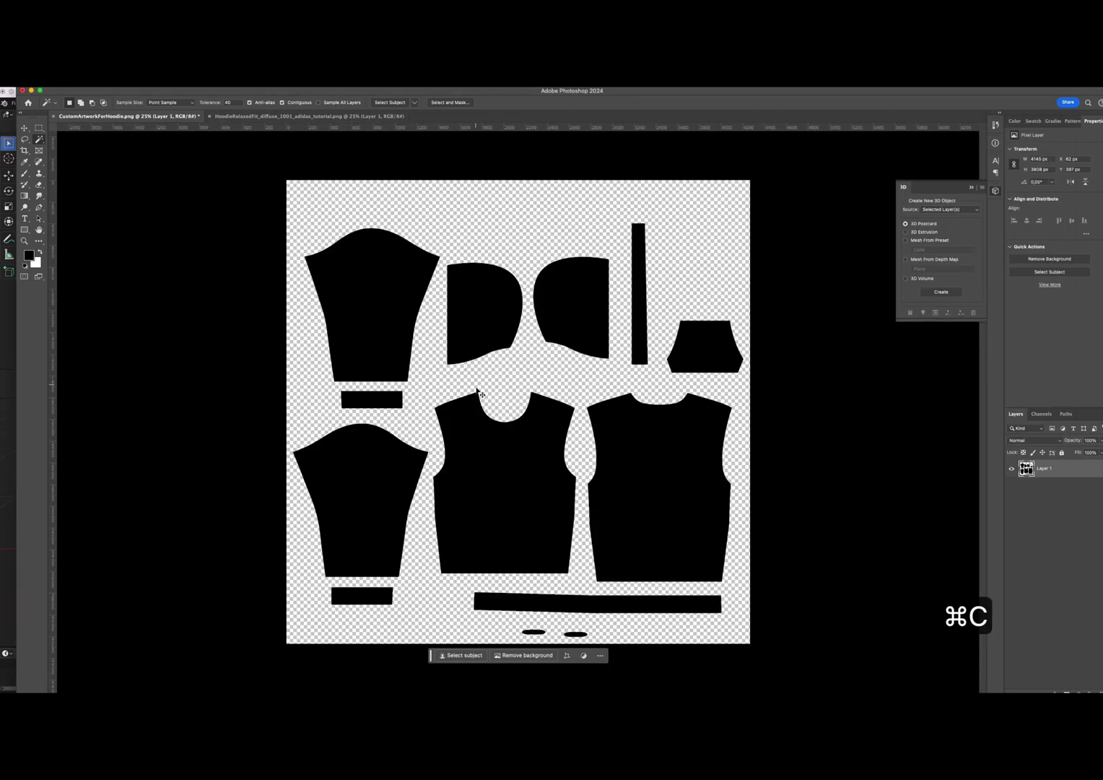
key(super+v)
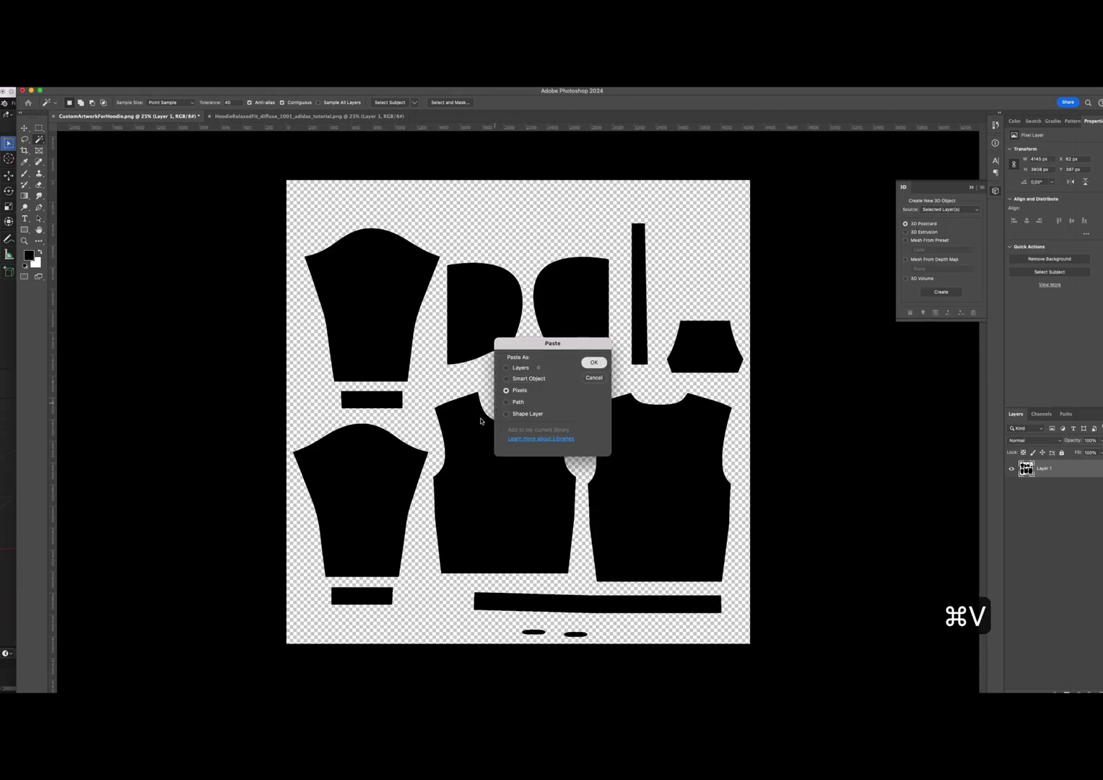
click(594, 362)
drag(544, 498, 533, 484)
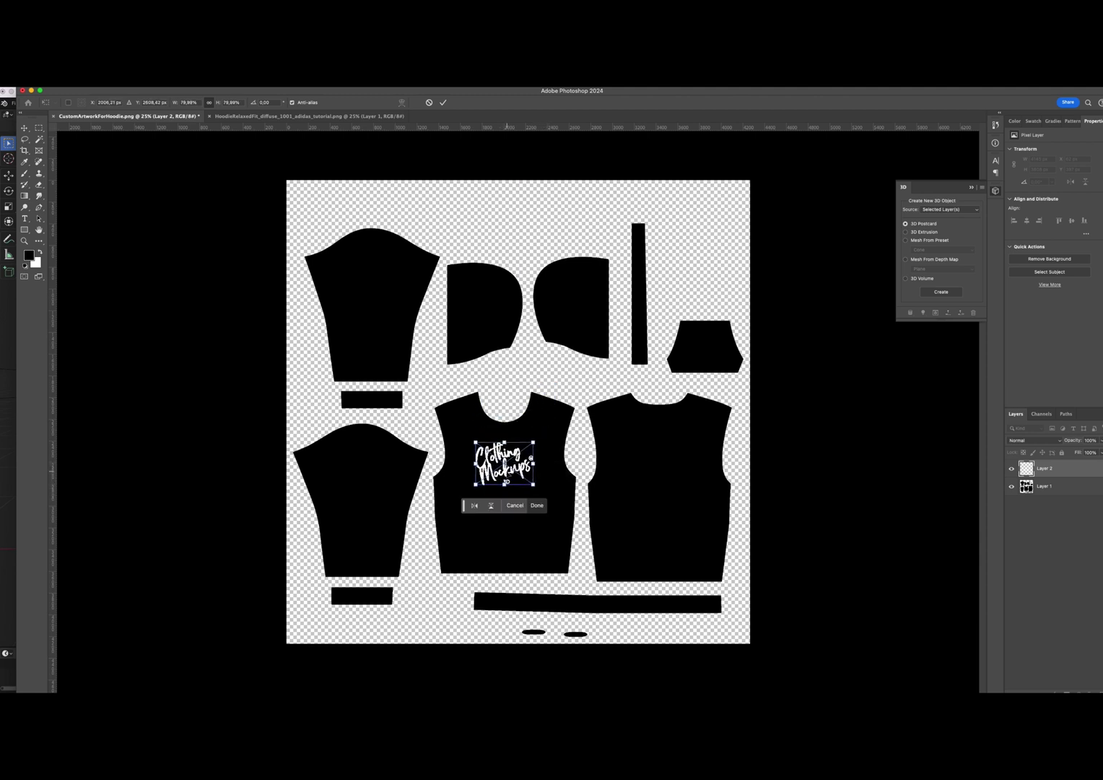
key(Return)
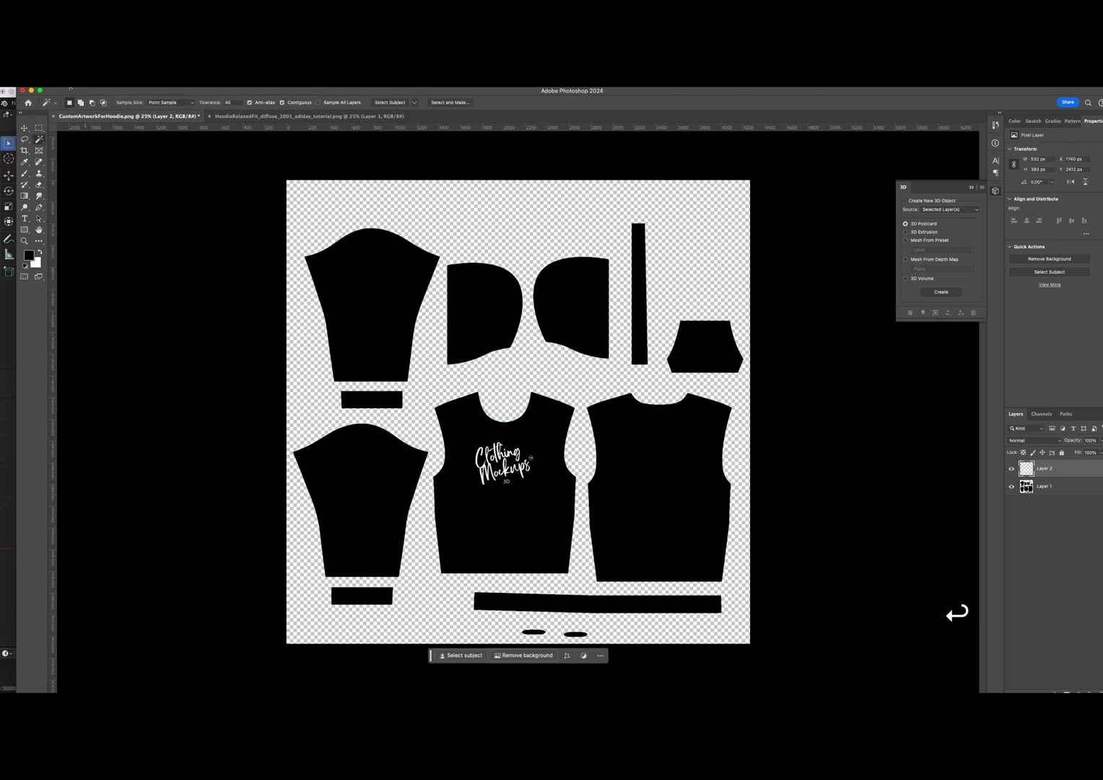
Quick Export the artwork as PNG to the desktop named CustomArtworkForHoodiecm3d.png
click(81, 81)
mouse_move(109, 218)
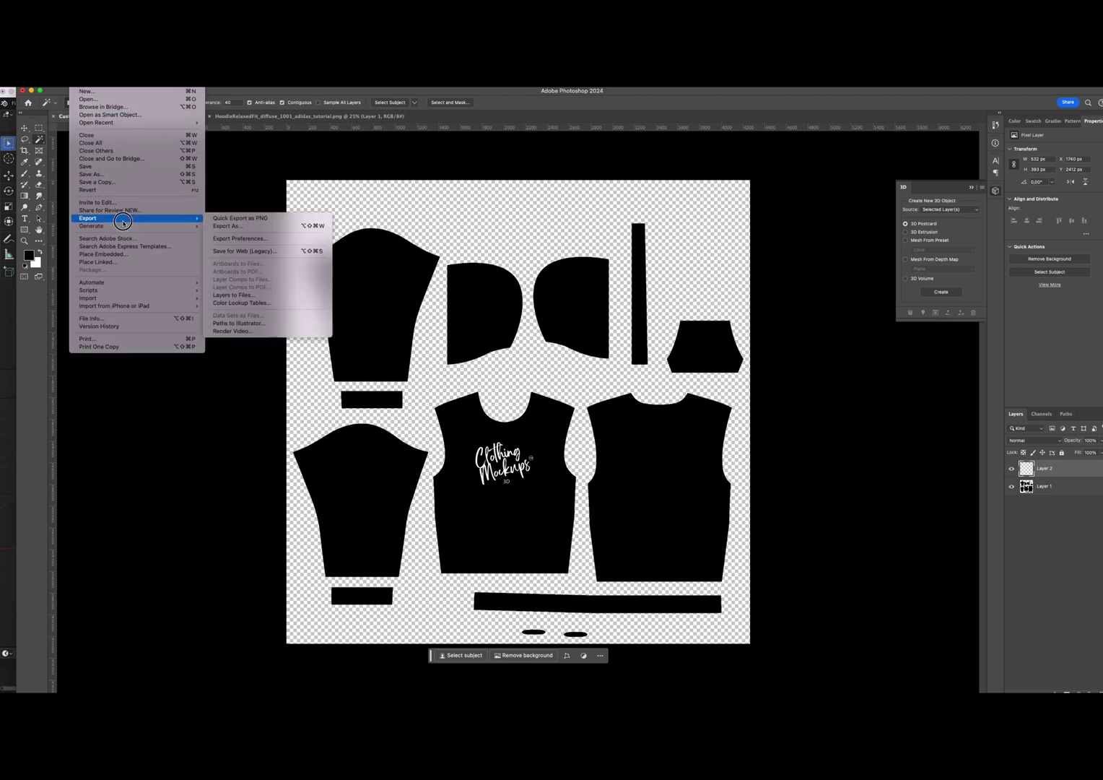
click(221, 218)
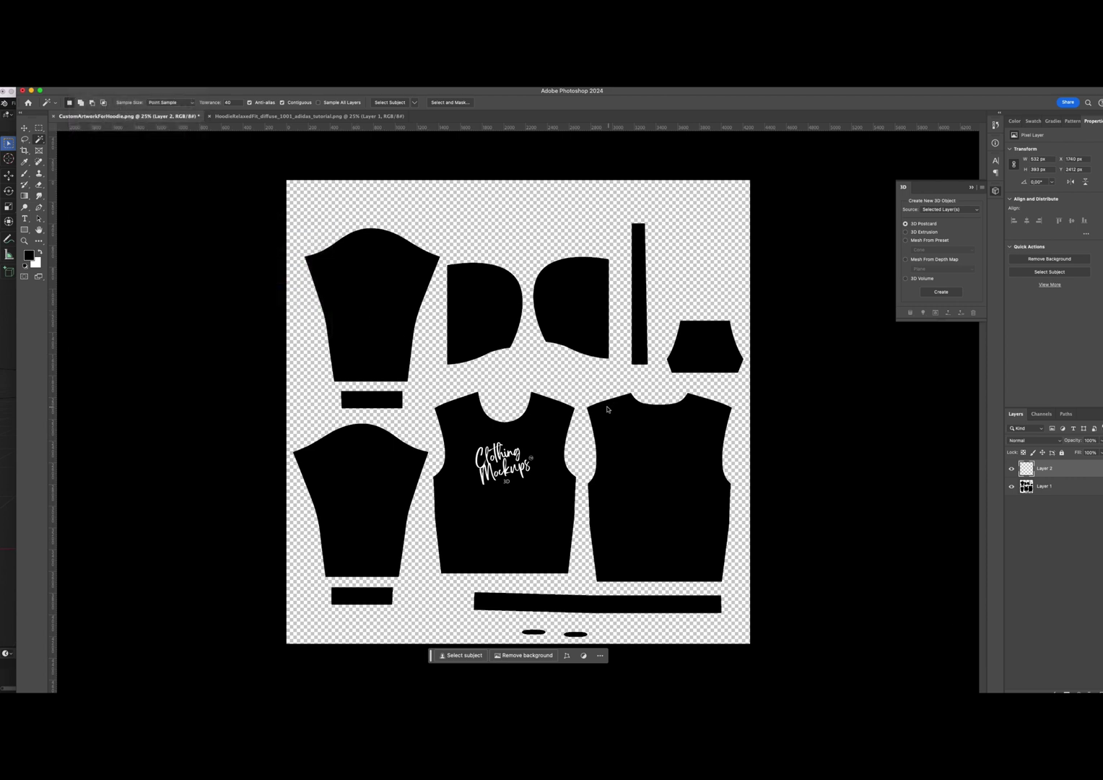
key(Right)
text(cm3d)
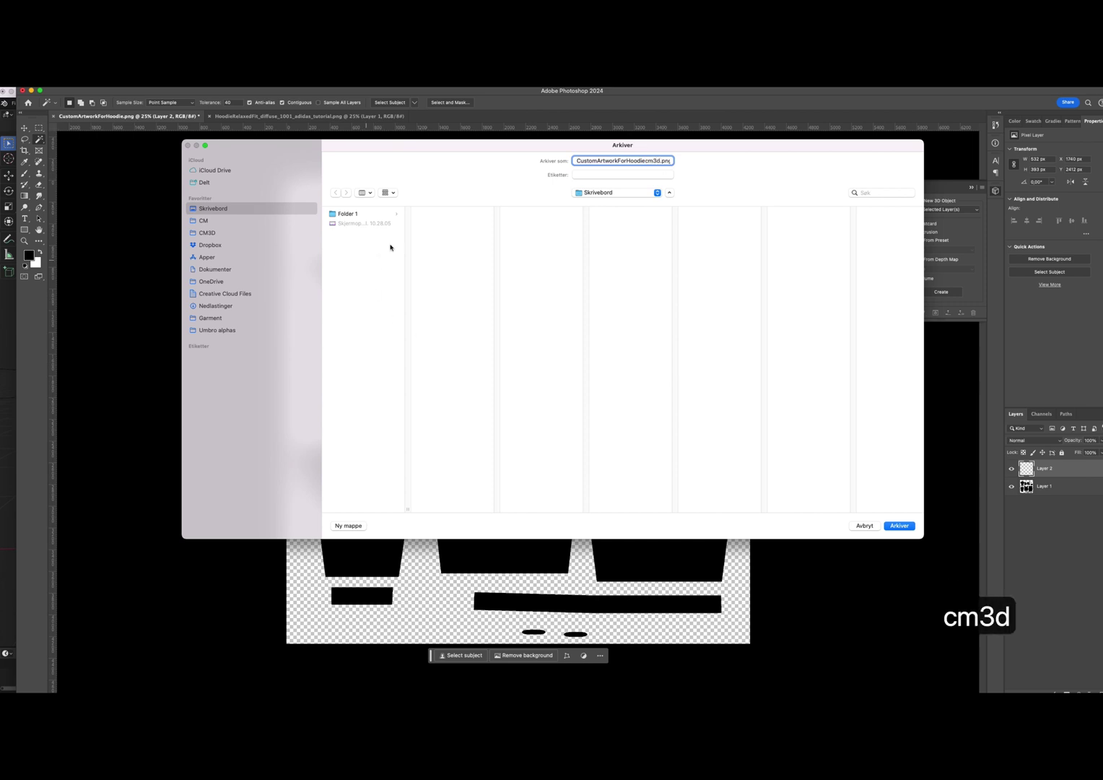
click(900, 526)
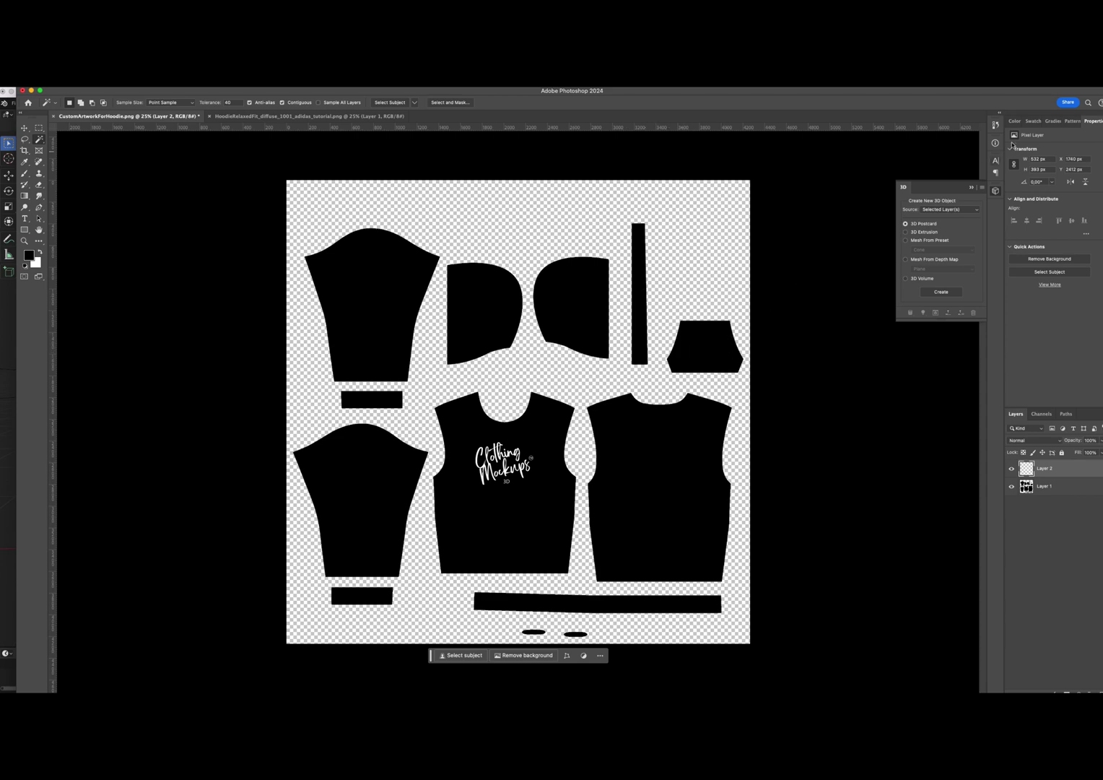
Hide Photoshop and bring the Blender hoodie scene to the front
key(super+h)
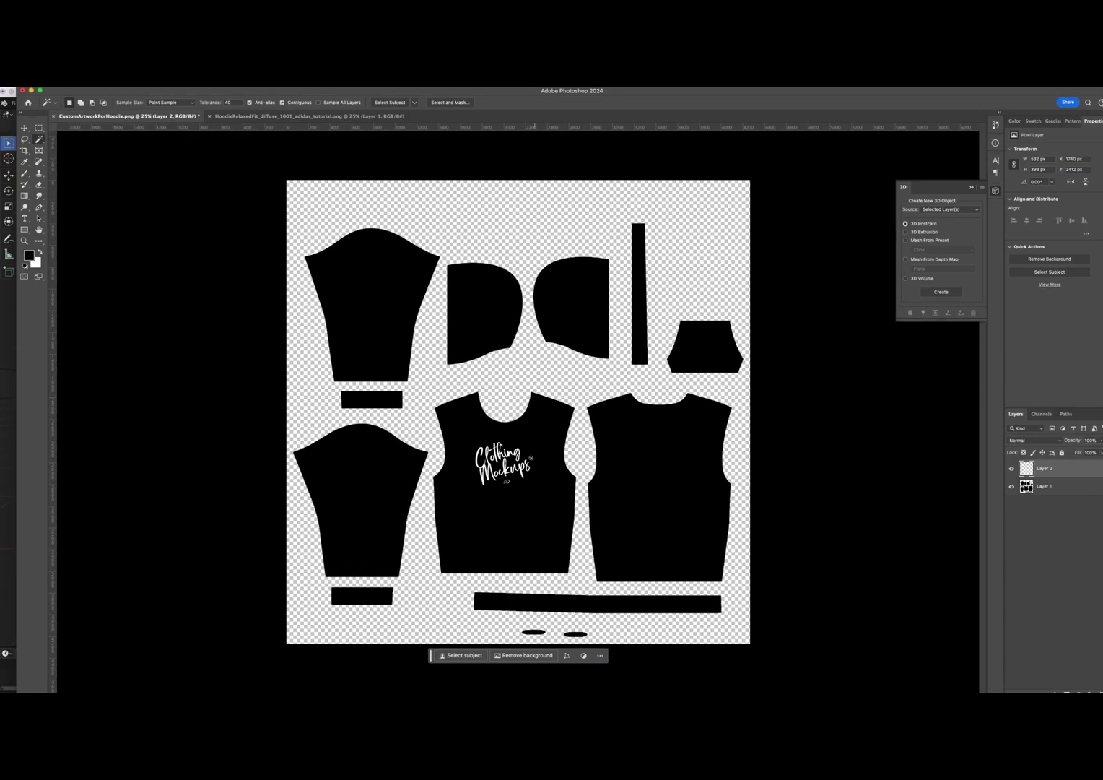
mouse_move(540, 681)
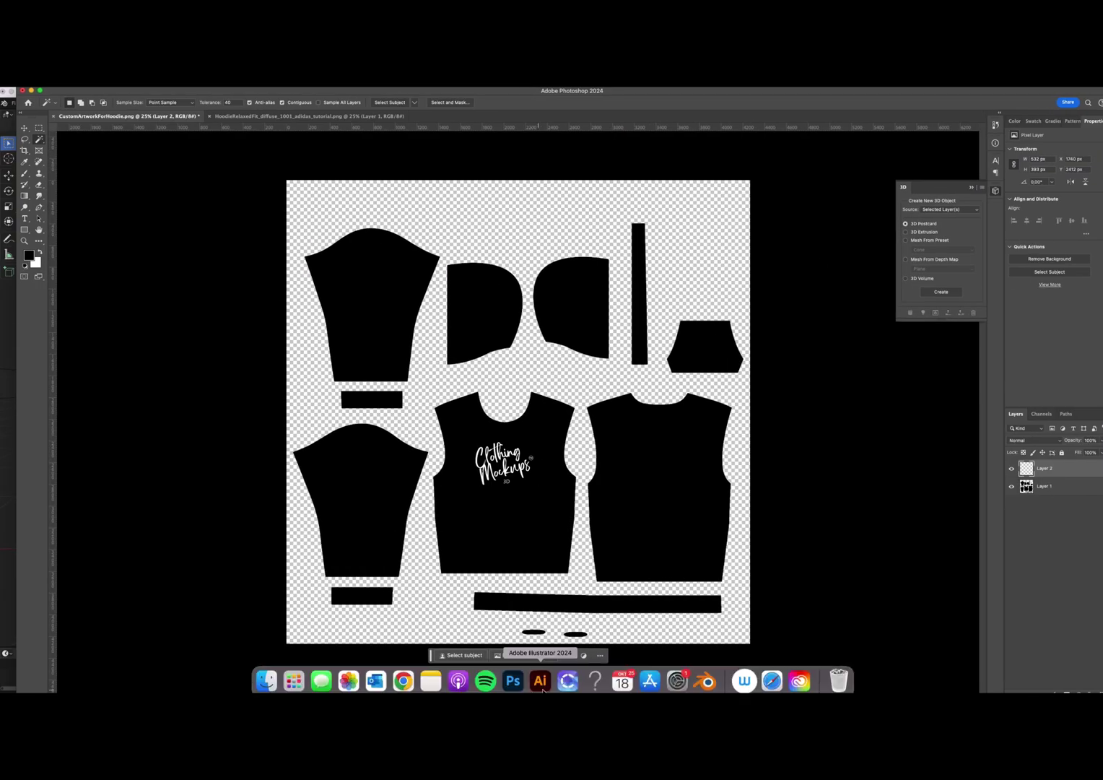
click(706, 681)
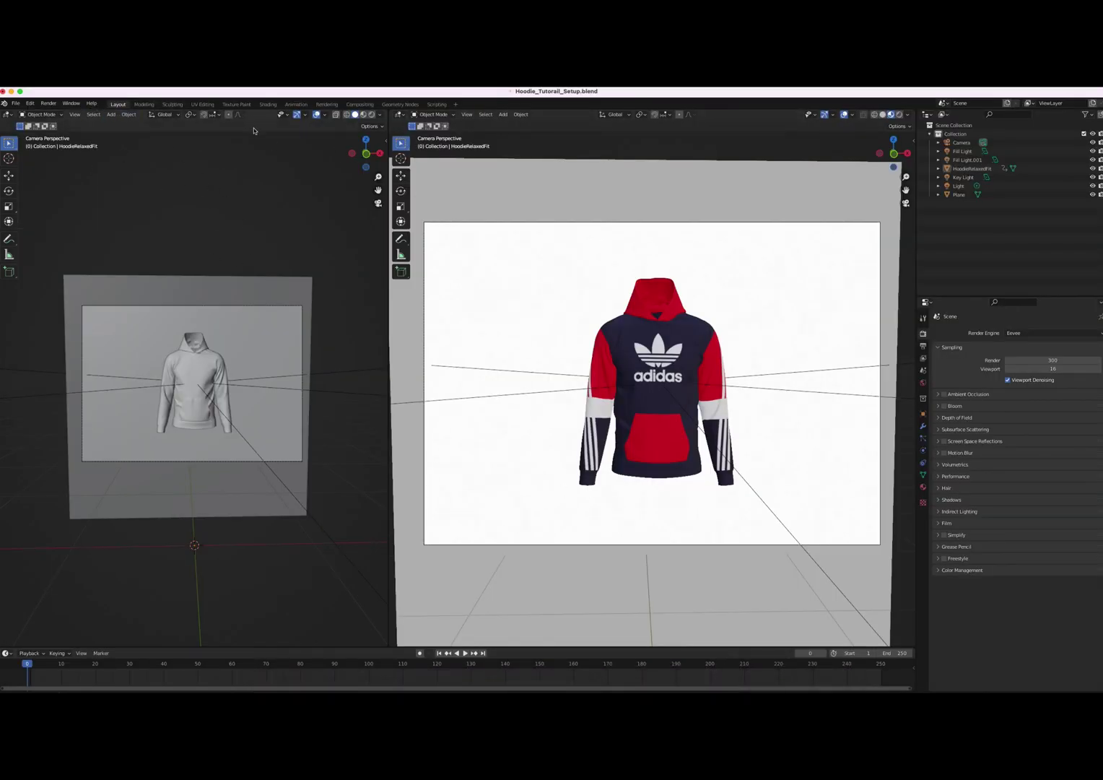
In UV Editing, open CustomArtworkForHoodiecm3d.png from the Desktop, then switch back to Layout
click(202, 104)
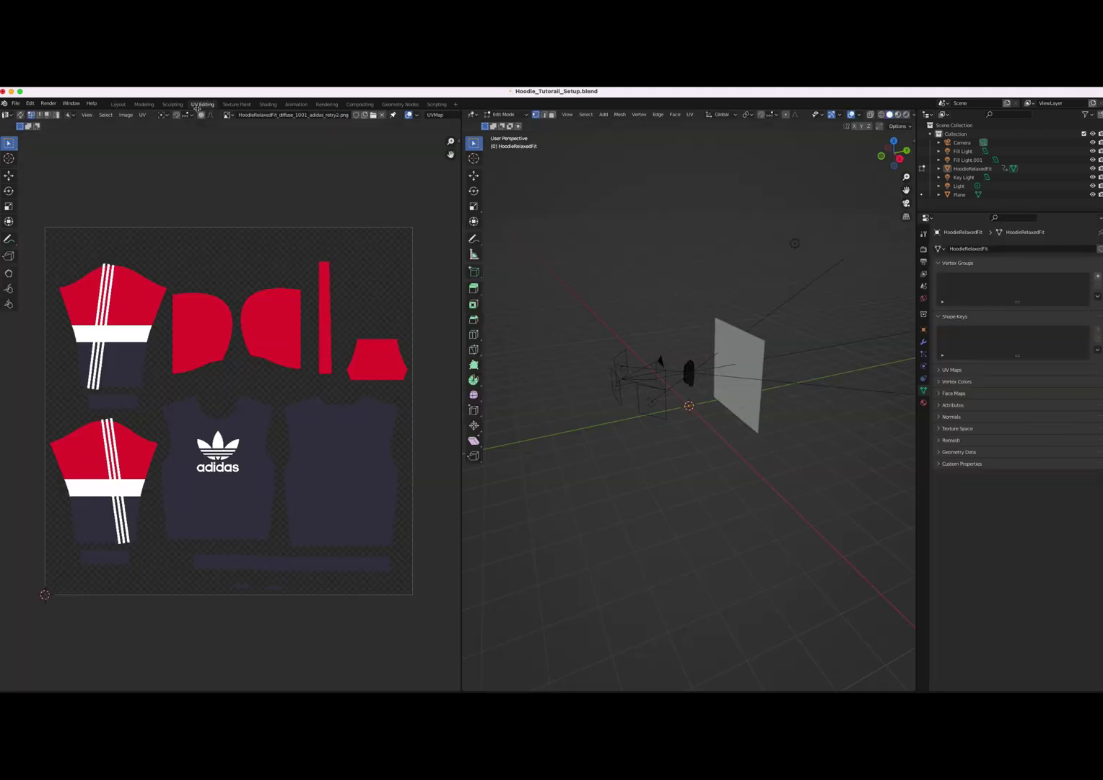
click(373, 115)
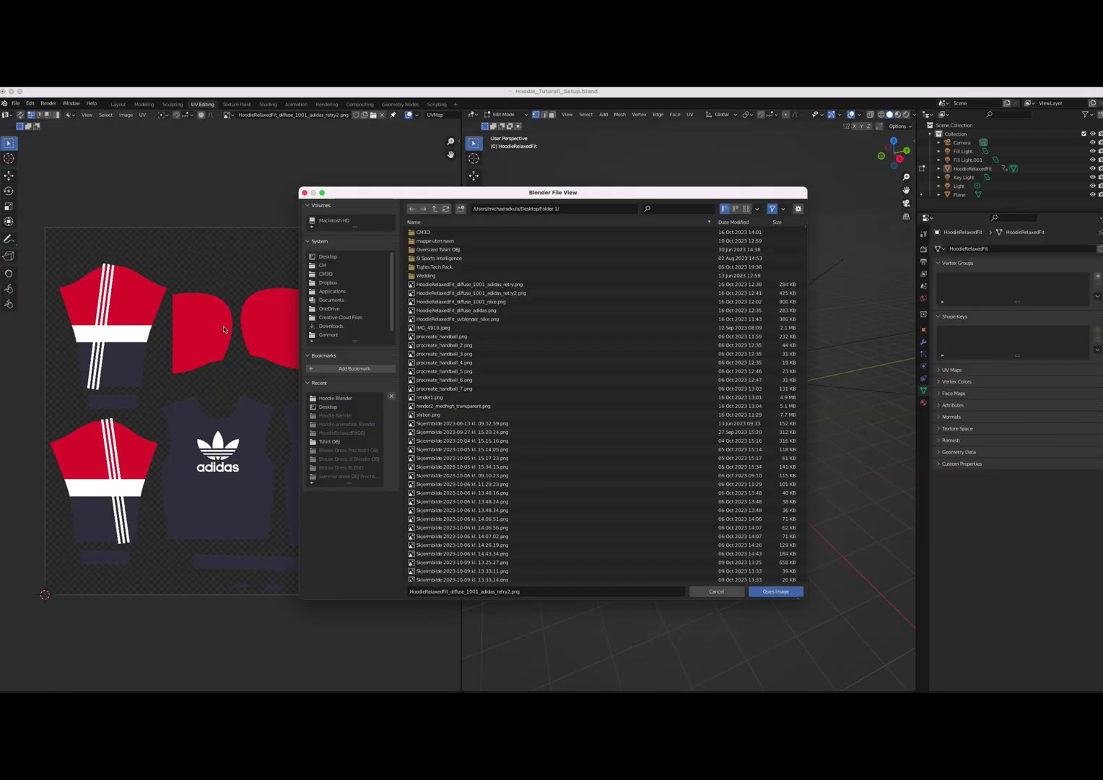
click(330, 407)
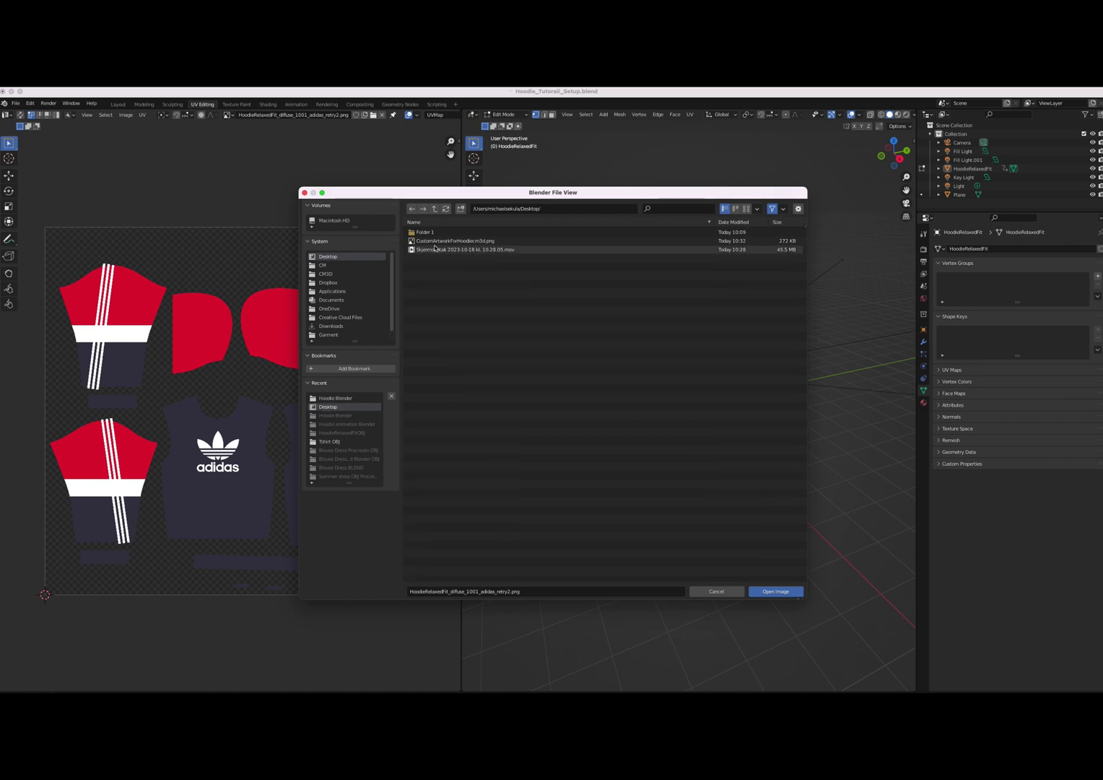
click(464, 241)
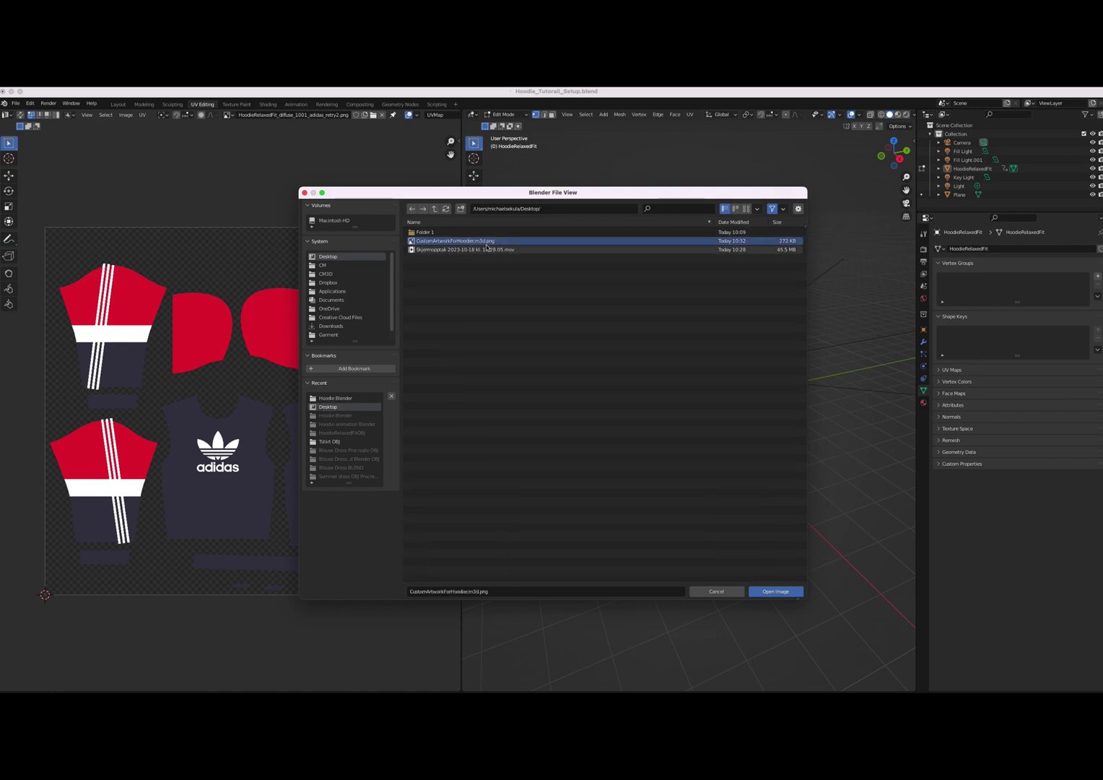
click(772, 590)
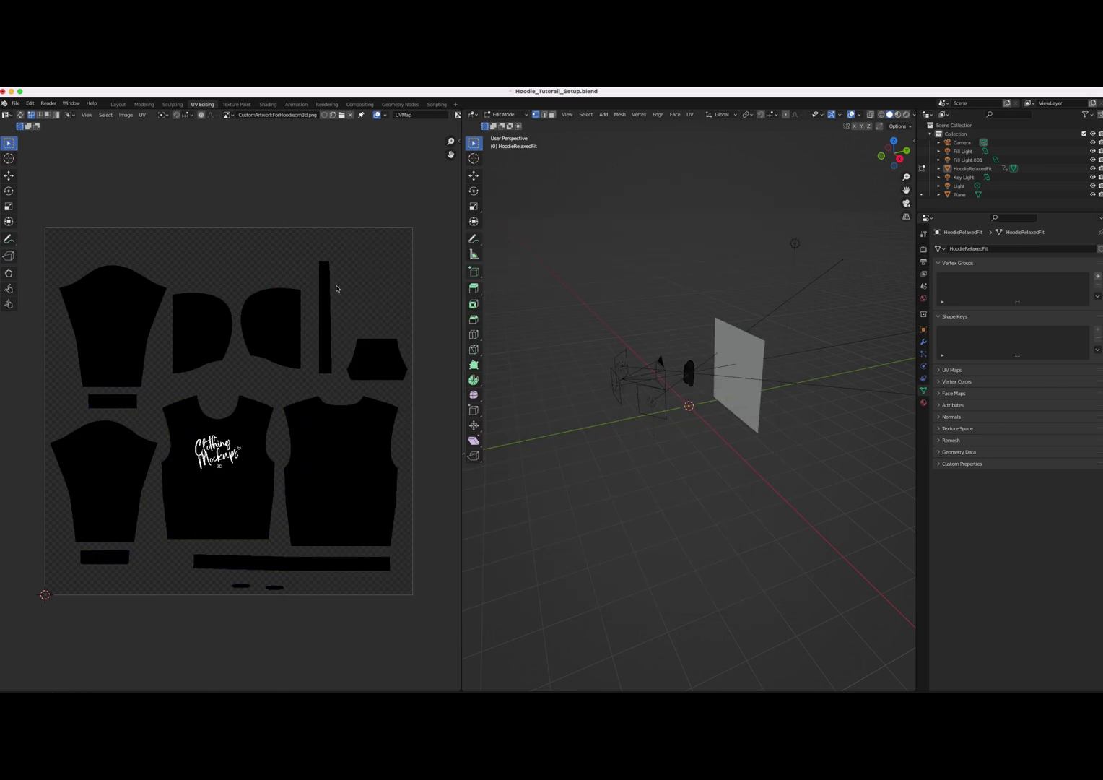
click(117, 105)
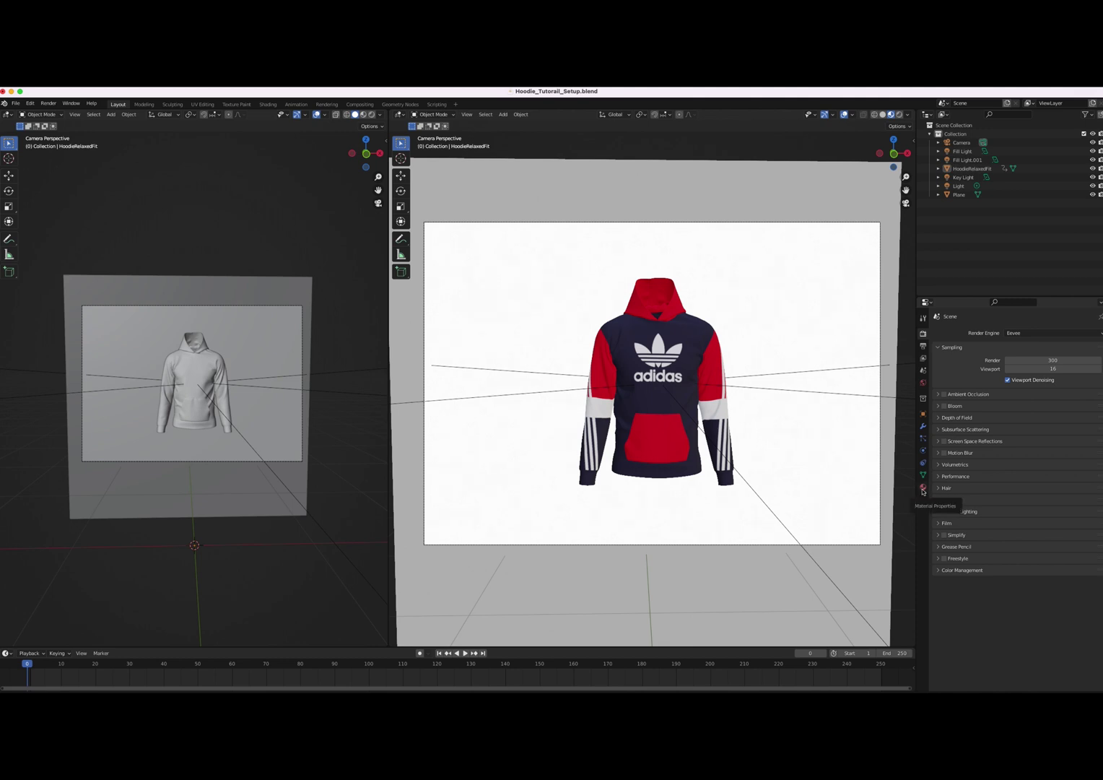
Set the hoodie material's Base Color image to CustomArtworkForHoodiecm3d.png and view it in solid shading
click(924, 490)
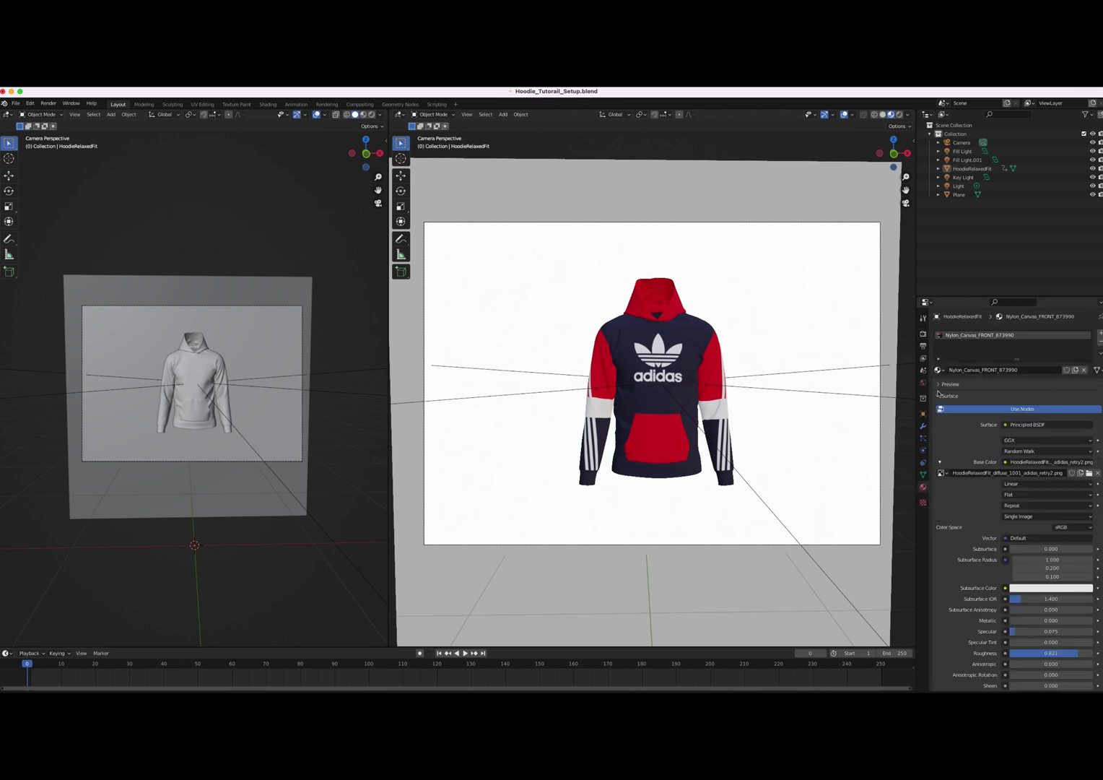
click(942, 473)
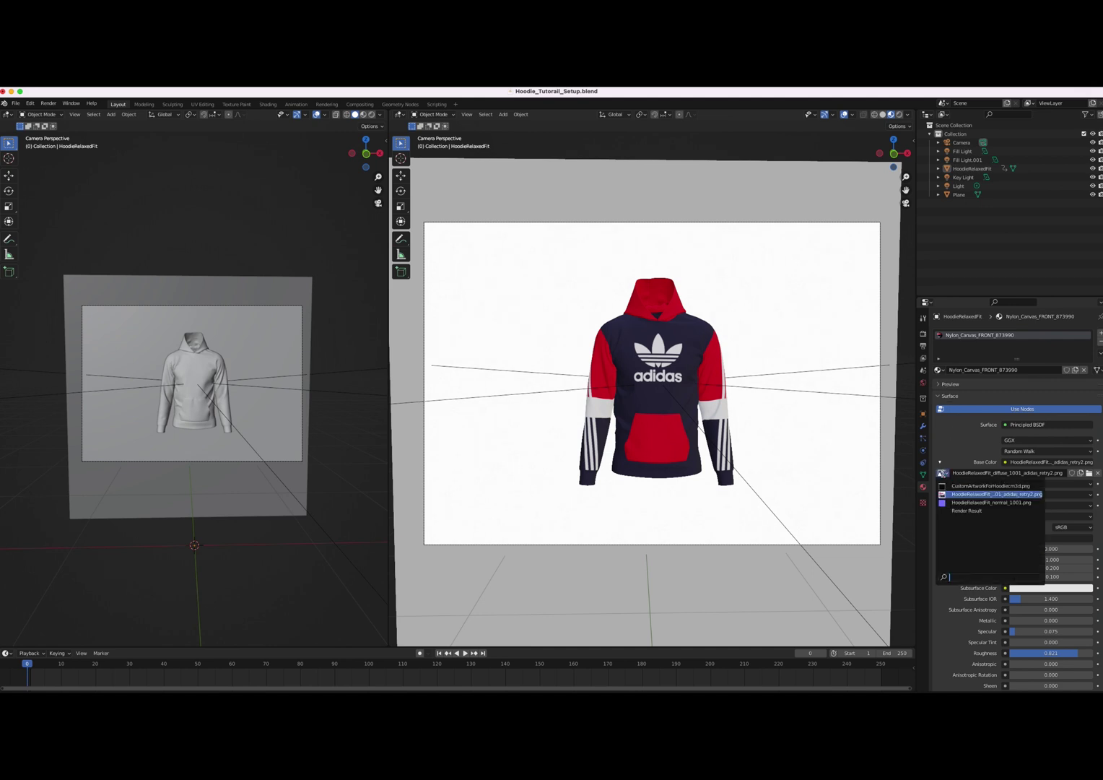
click(953, 487)
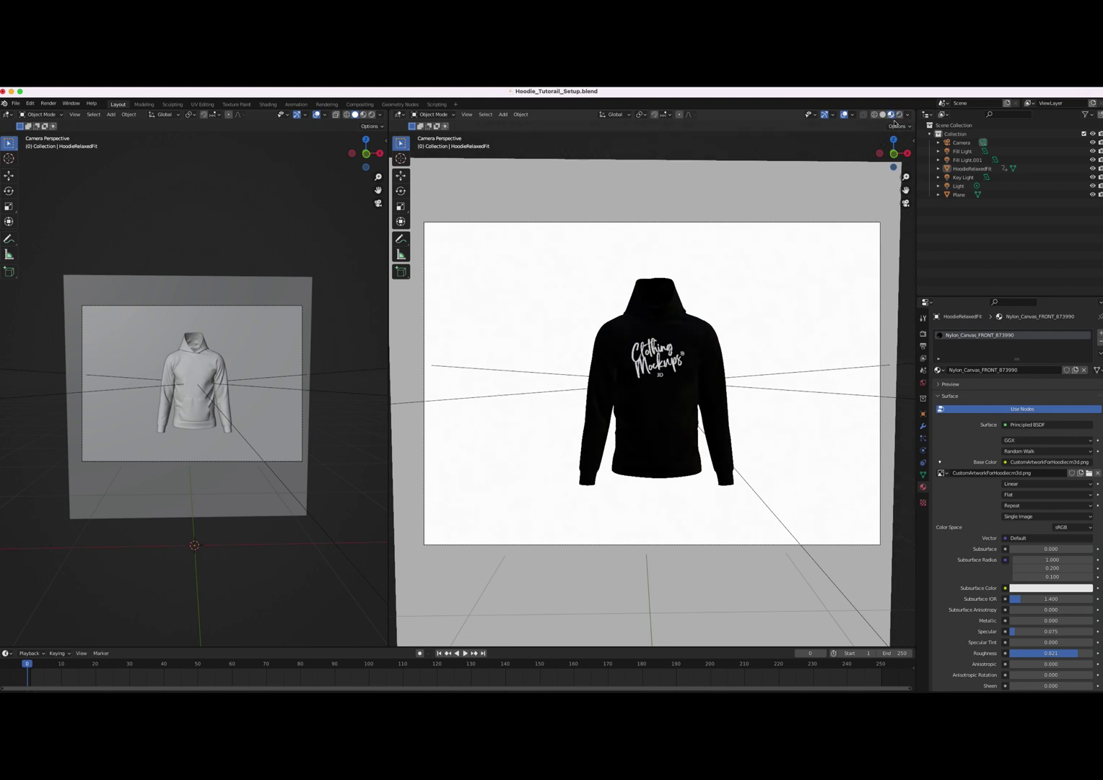
click(882, 114)
Raise the hoodie material's Specular to about 0.85 and Roughness to 0.842, then scrub the timeline
click(891, 114)
scroll(1027, 496, down, 5)
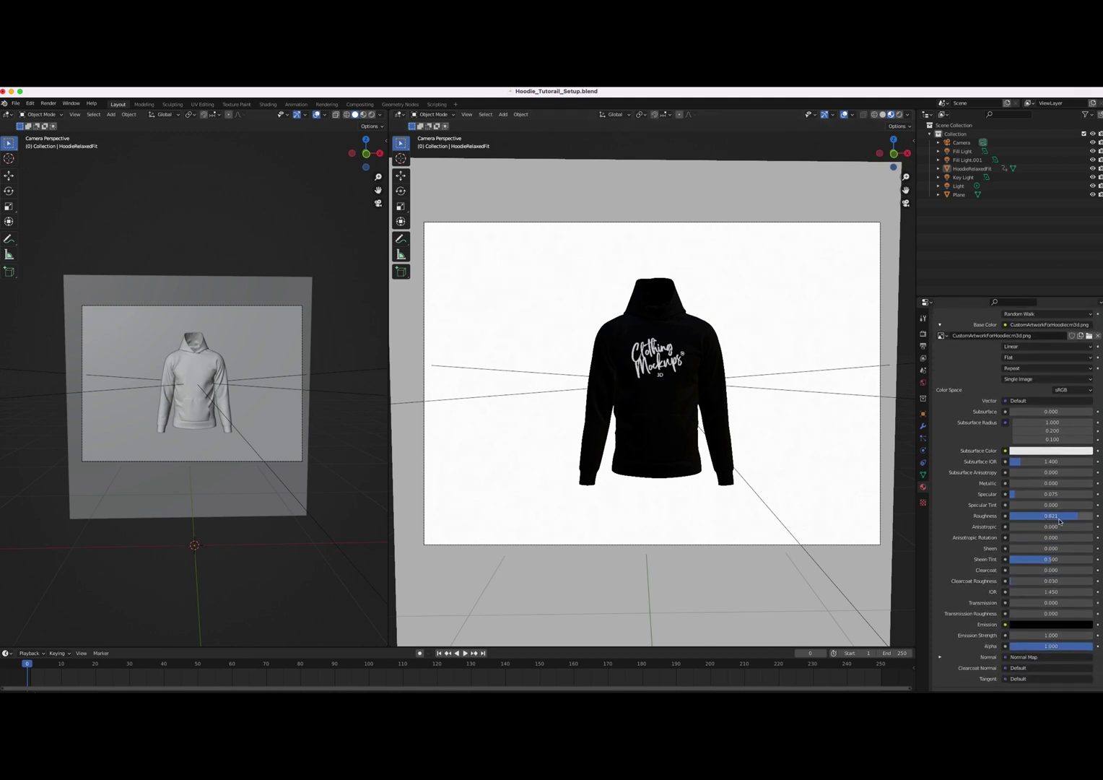
mouse_move(1071, 518)
mouse_down()
mouse_move(997, 517)
mouse_move(1094, 502)
mouse_move(1040, 503)
mouse_move(1061, 517)
mouse_move(1076, 517)
mouse_move(1049, 495)
mouse_move(1032, 497)
mouse_move(1080, 500)
mouse_move(1081, 517)
mouse_up()
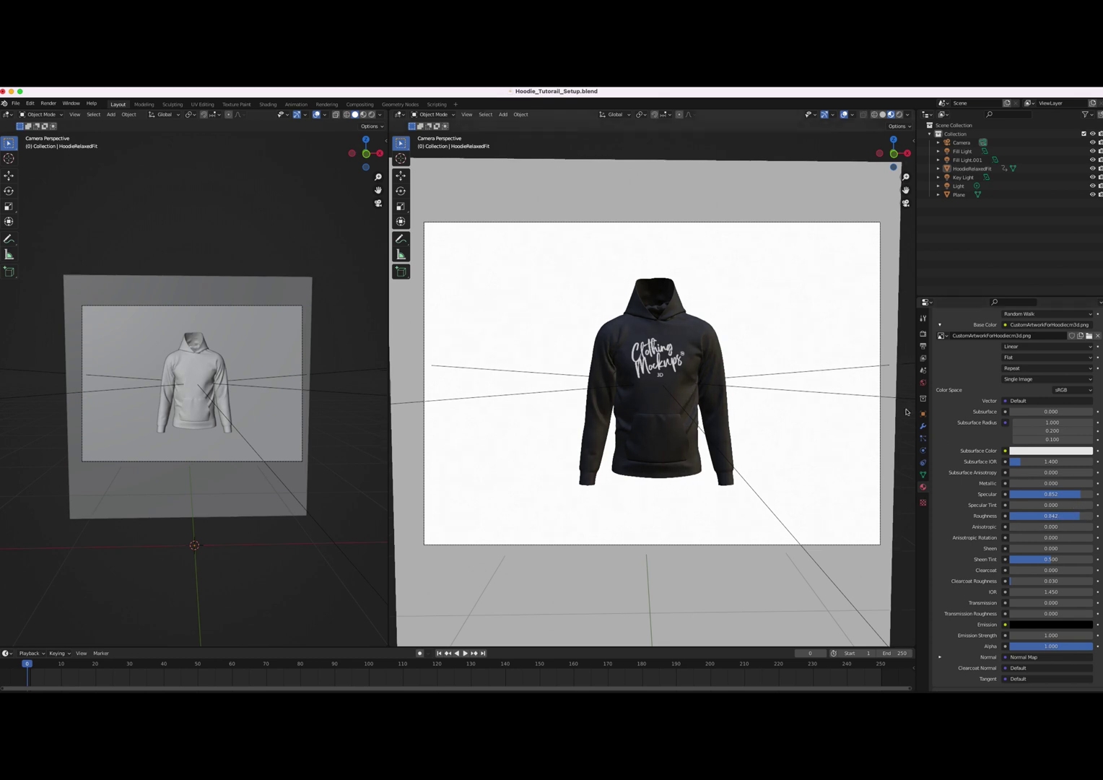
mouse_move(27, 666)
mouse_down()
mouse_move(64, 730)
mouse_move(172, 738)
mouse_move(308, 733)
mouse_move(542, 691)
mouse_move(256, 743)
mouse_move(11, 659)
mouse_up()
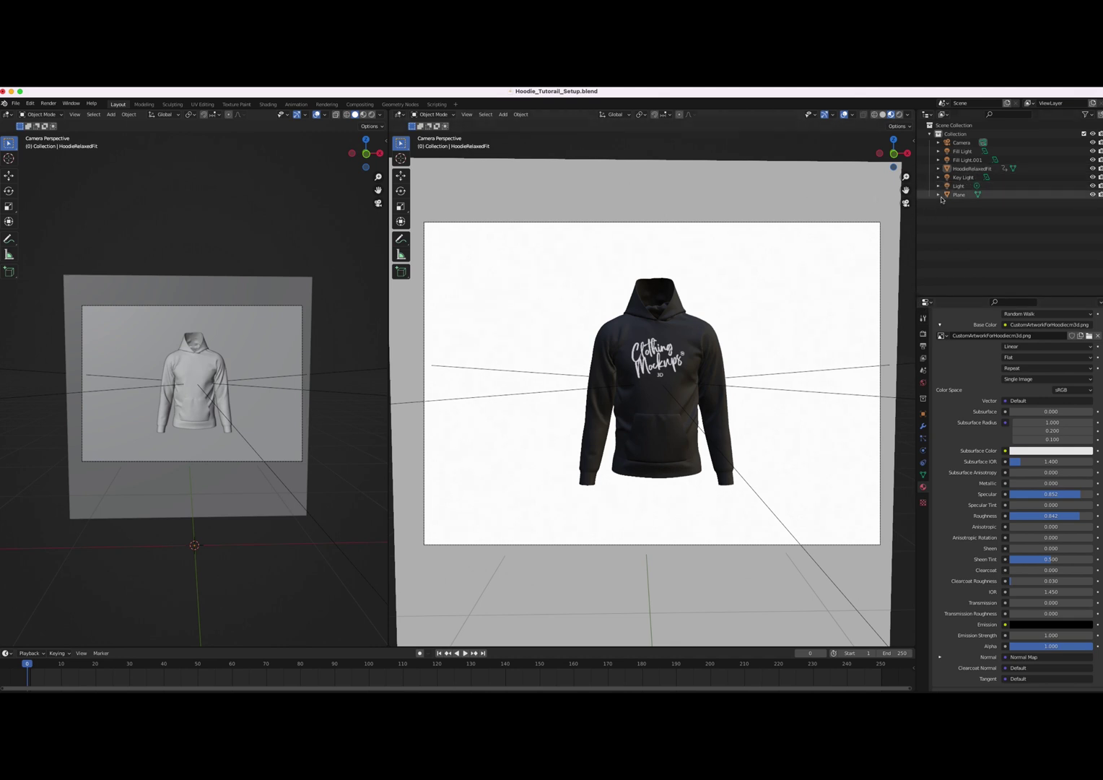
Select the Key Light and try Power values of 200, 300 and 1000 W
click(968, 179)
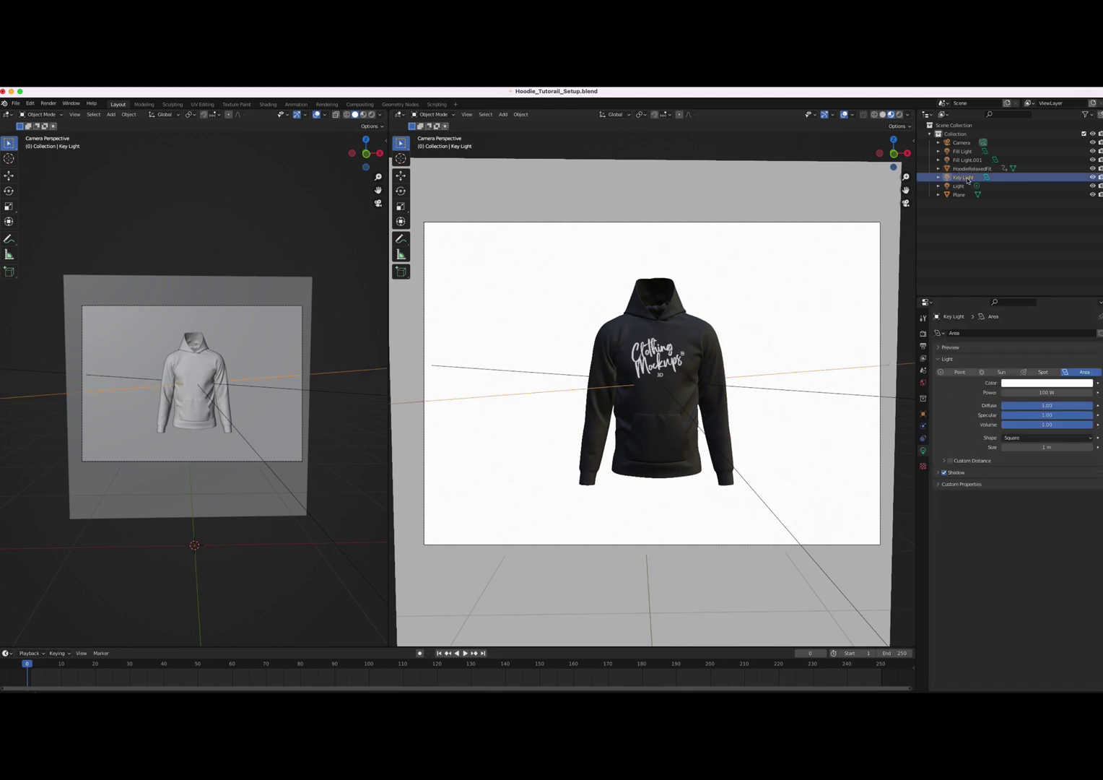
click(1028, 392)
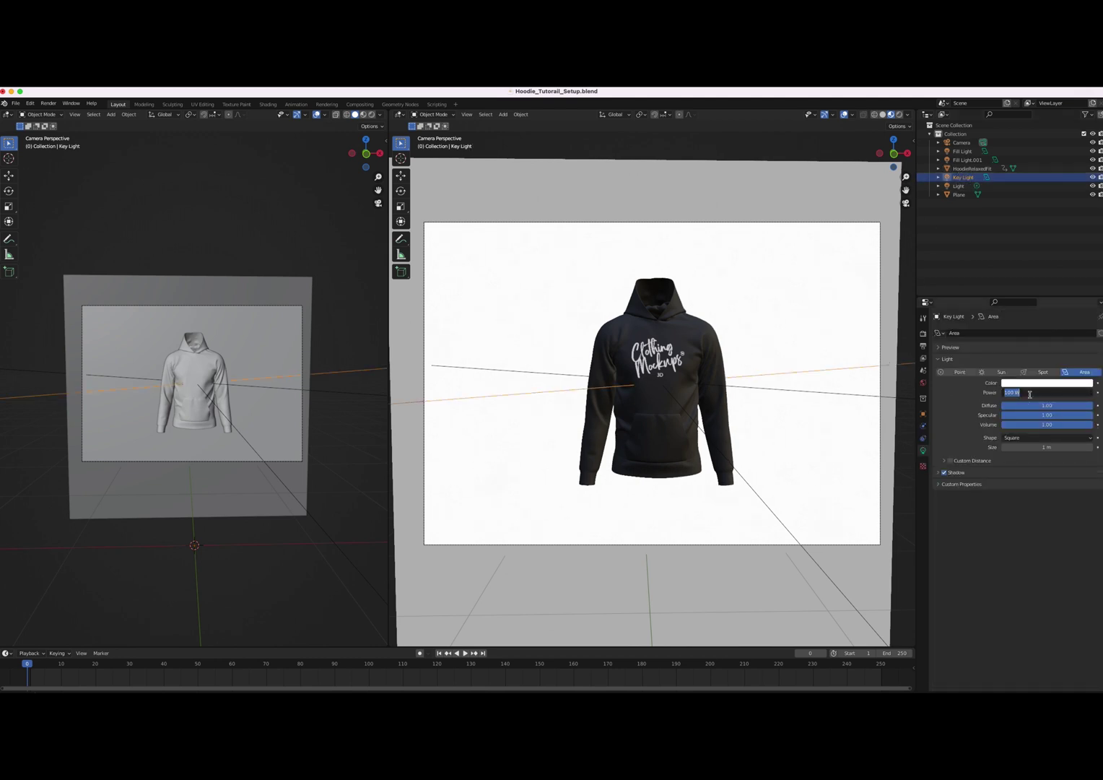
text(200)
key(Return)
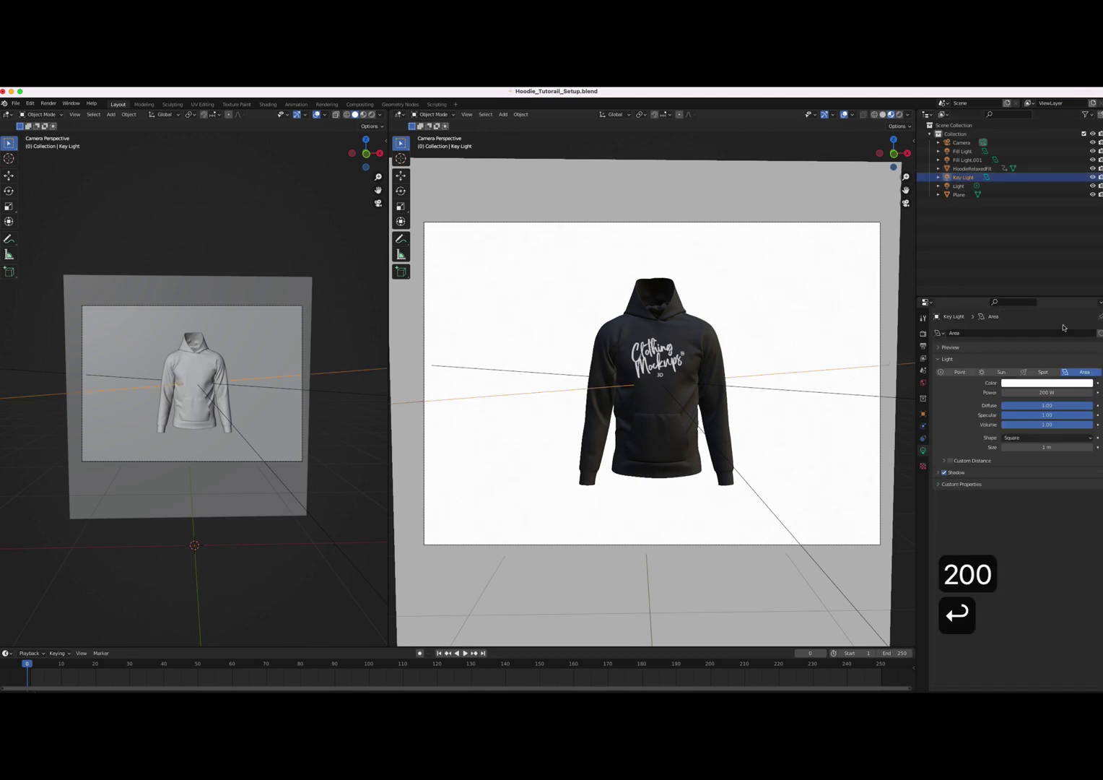
click(1037, 397)
text(300)
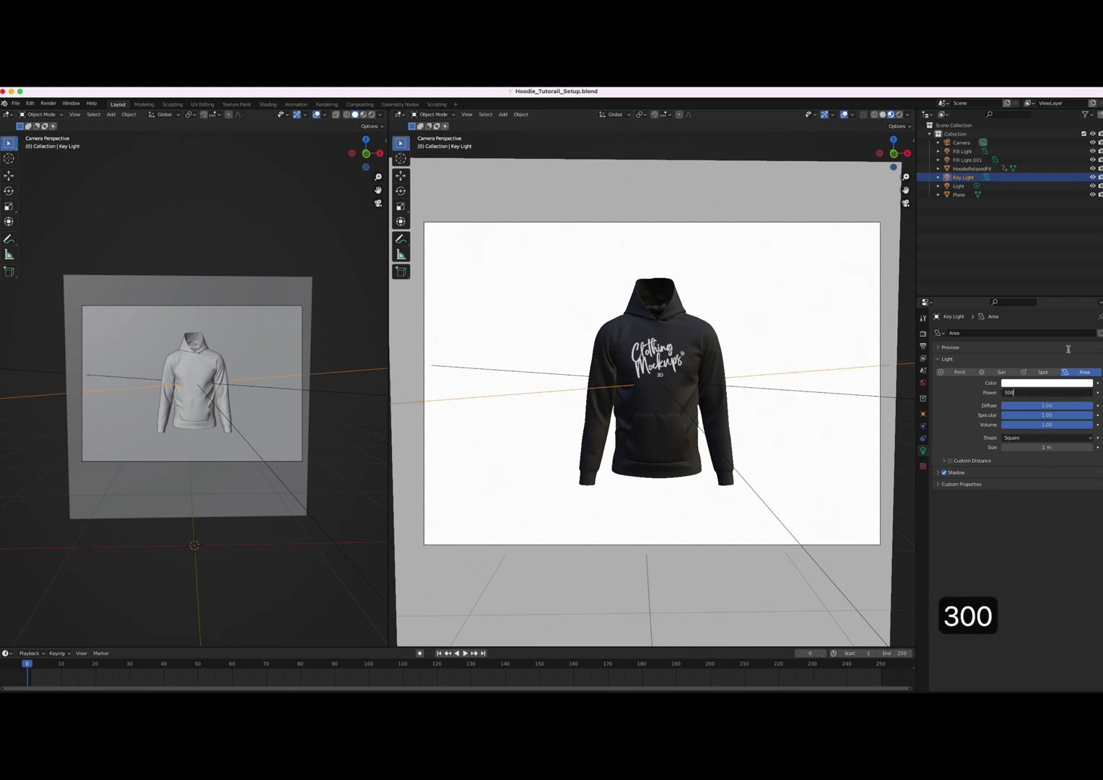
key(Return)
click(1048, 393)
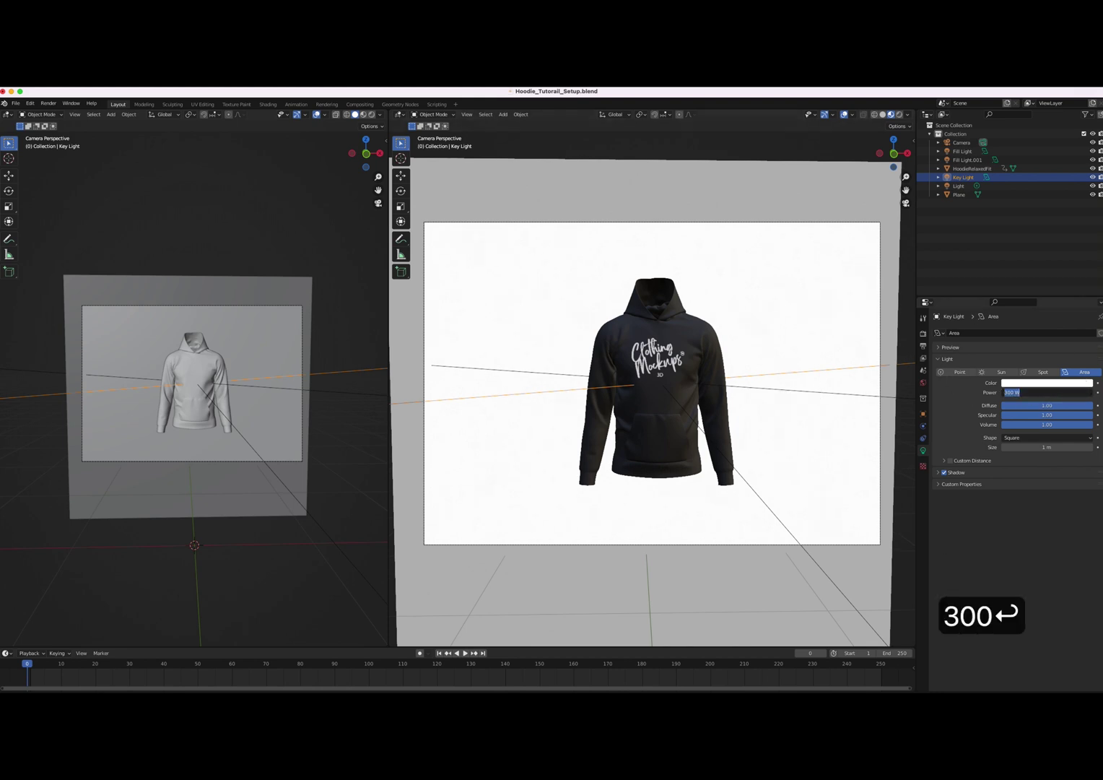
text(1000)
key(Return)
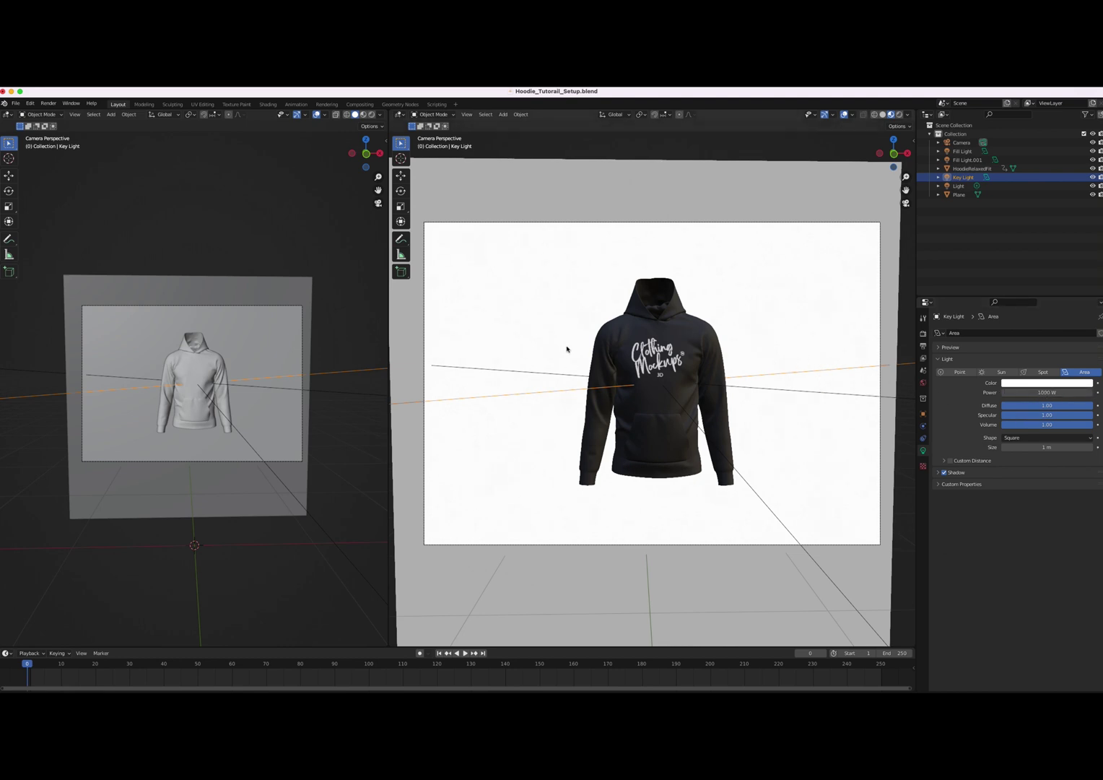
Switch to Rendered shading, settle Key Light Power at 200 W, and show Output Properties
click(890, 115)
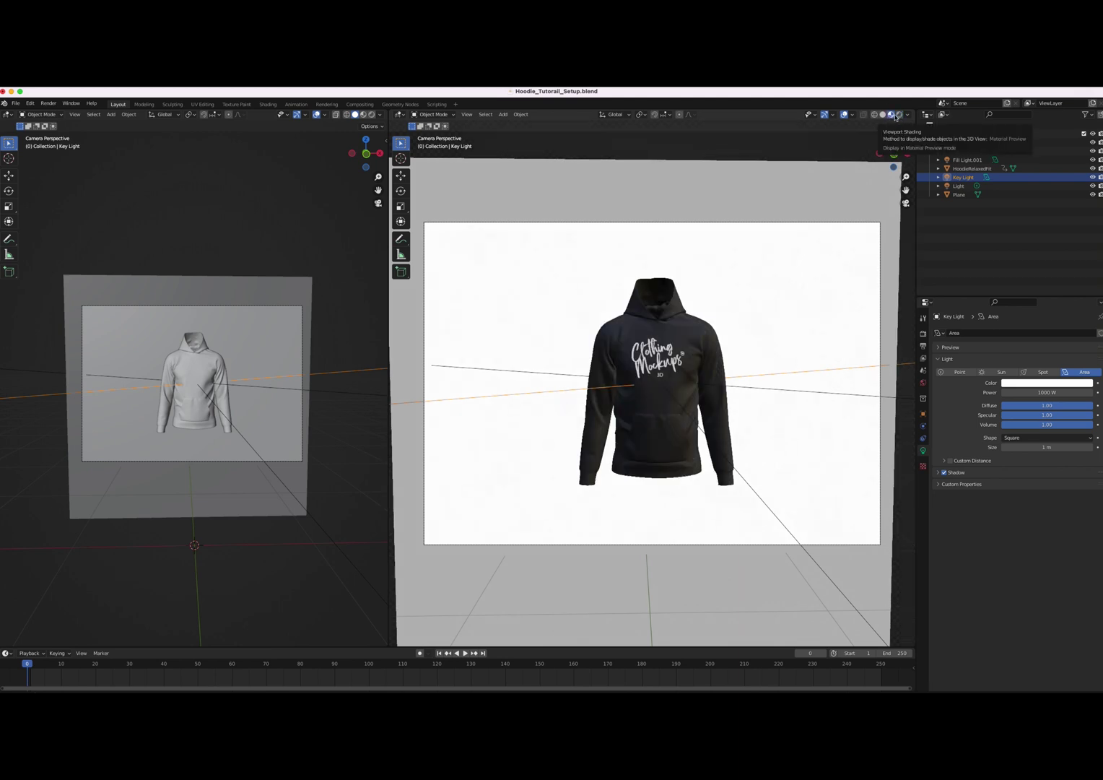
click(900, 115)
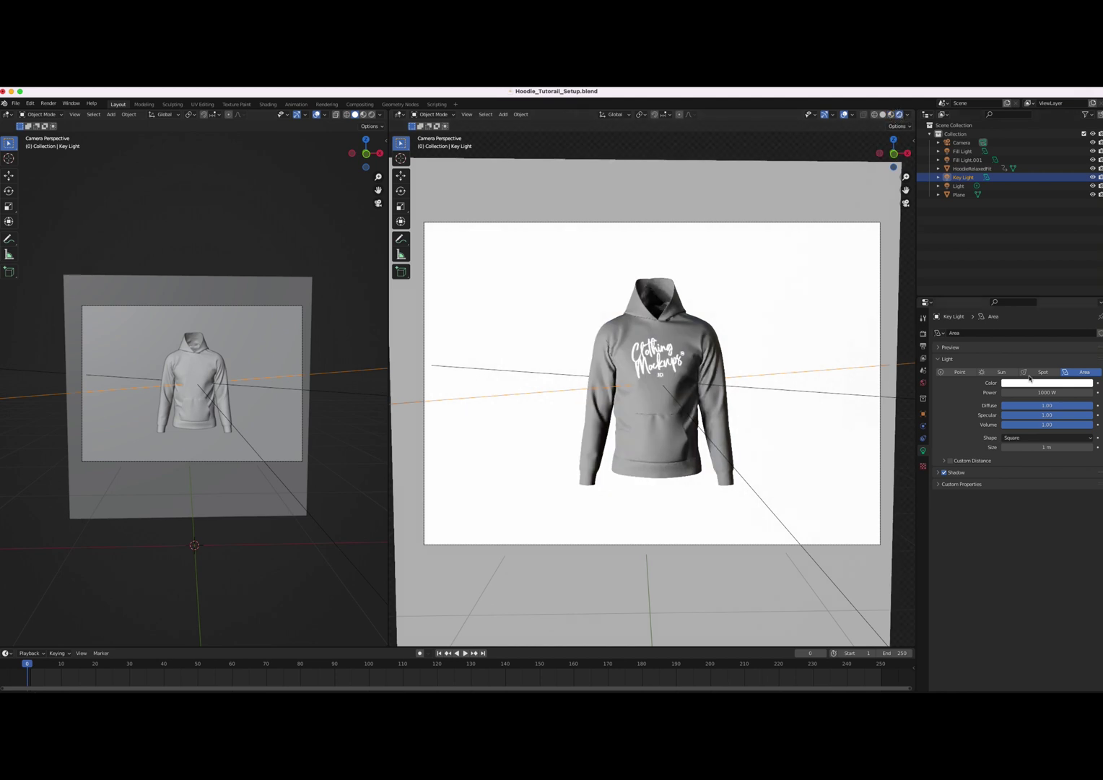
click(1047, 391)
text(100)
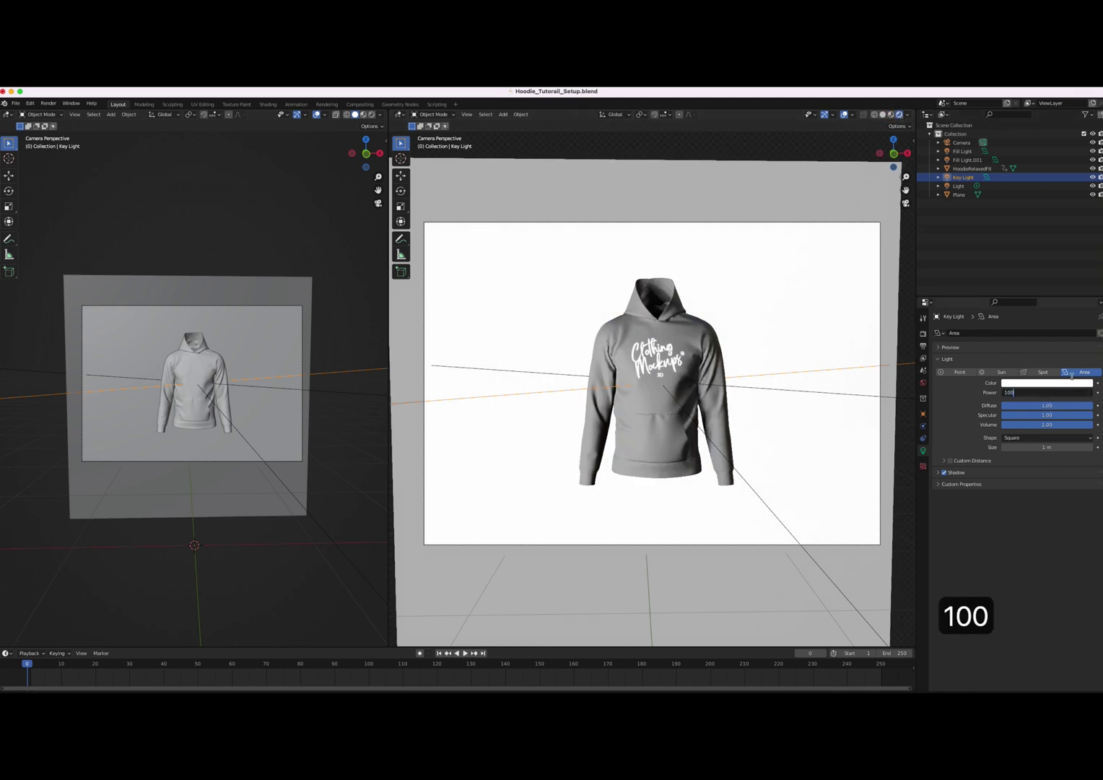
key(Return)
click(1058, 394)
text(200)
key(Return)
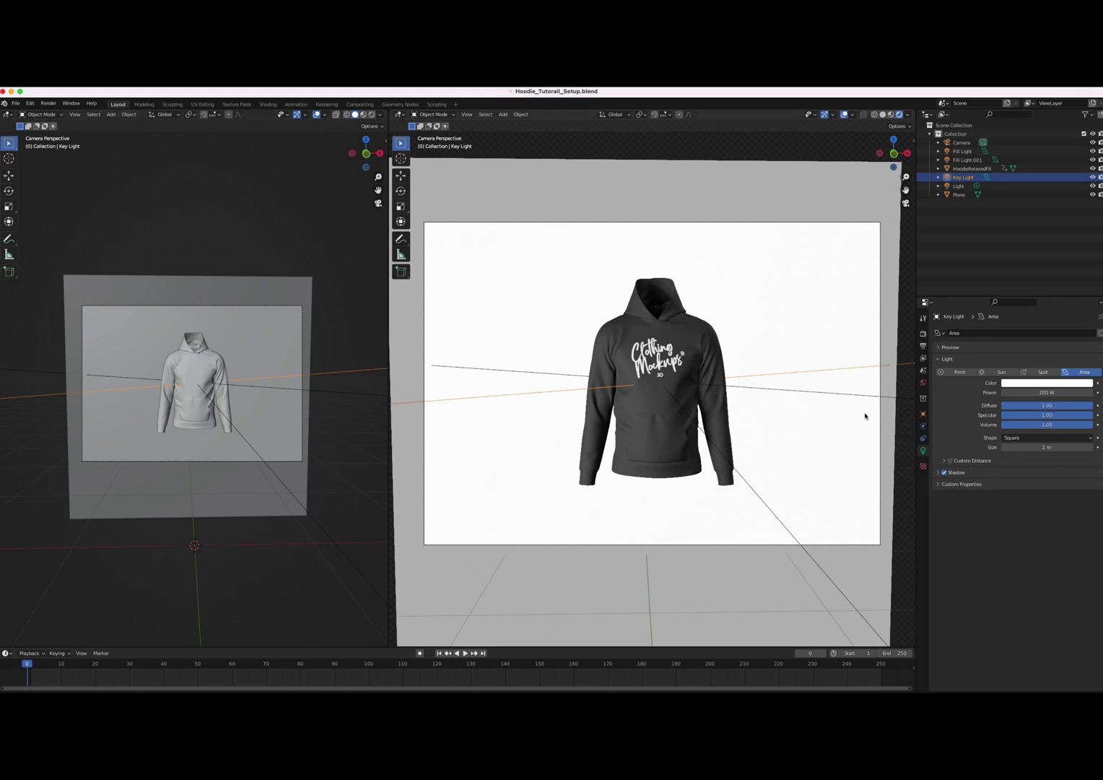
click(922, 347)
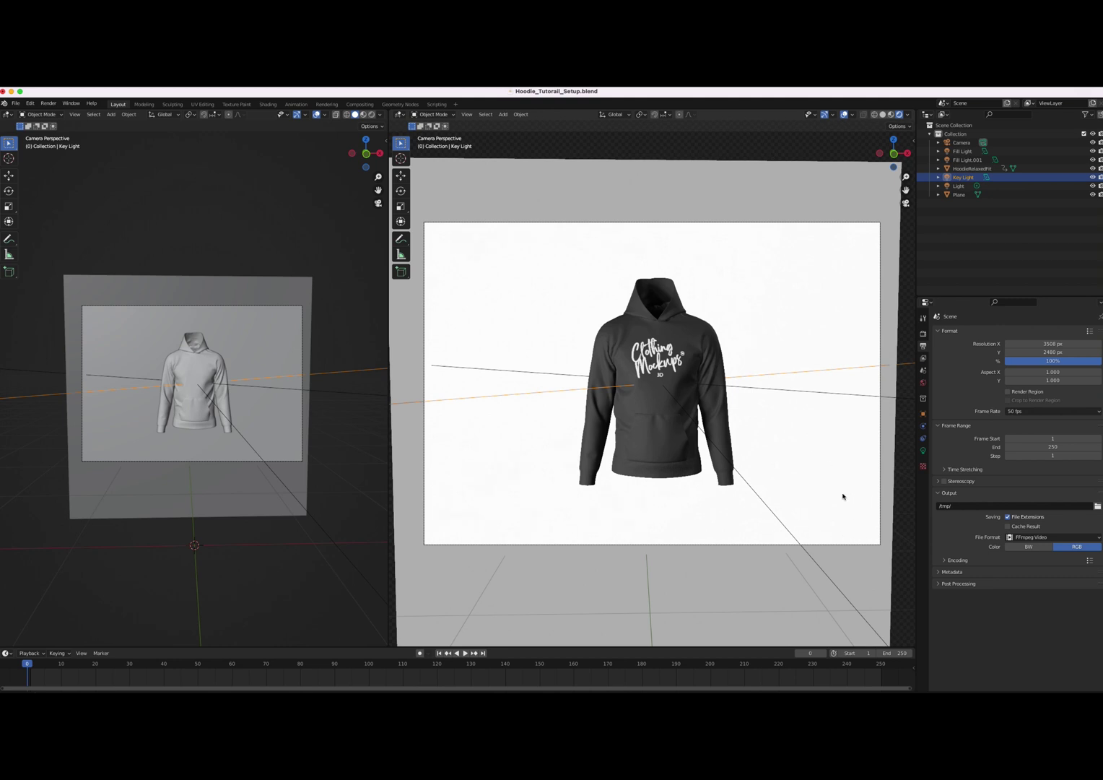
Set the output resolution to 1080 × 1920 px
click(1034, 344)
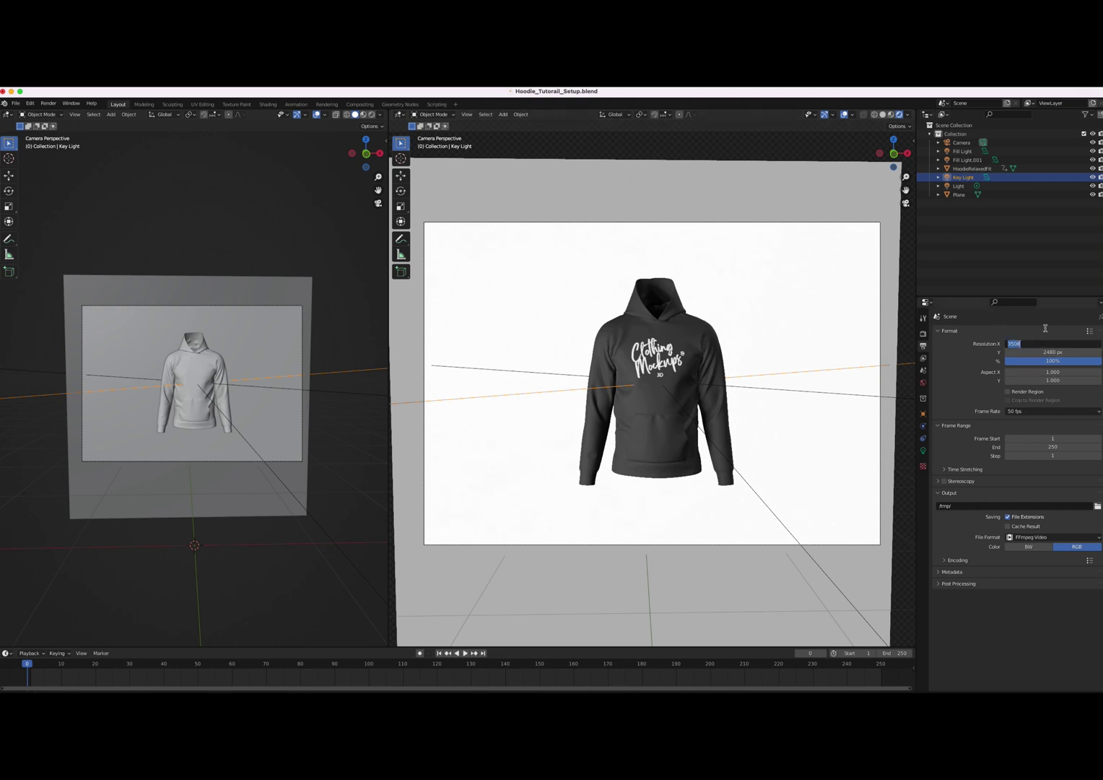
text(1080)
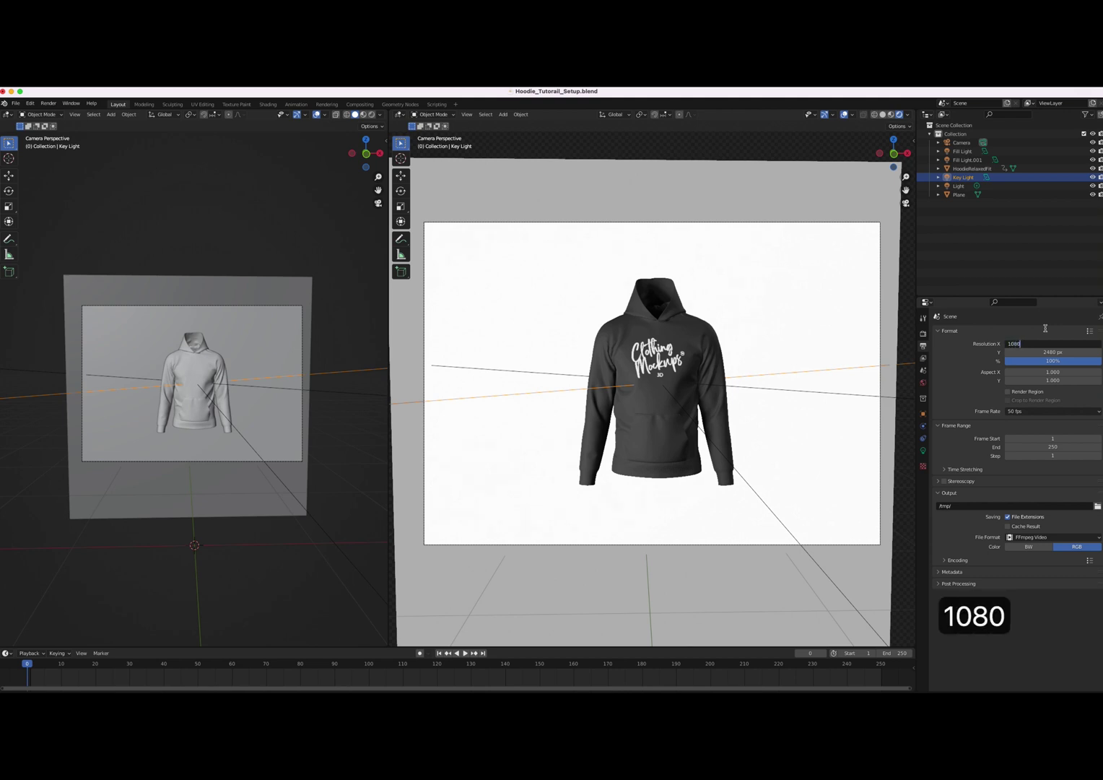
key(Tab)
text(1920)
key(Return)
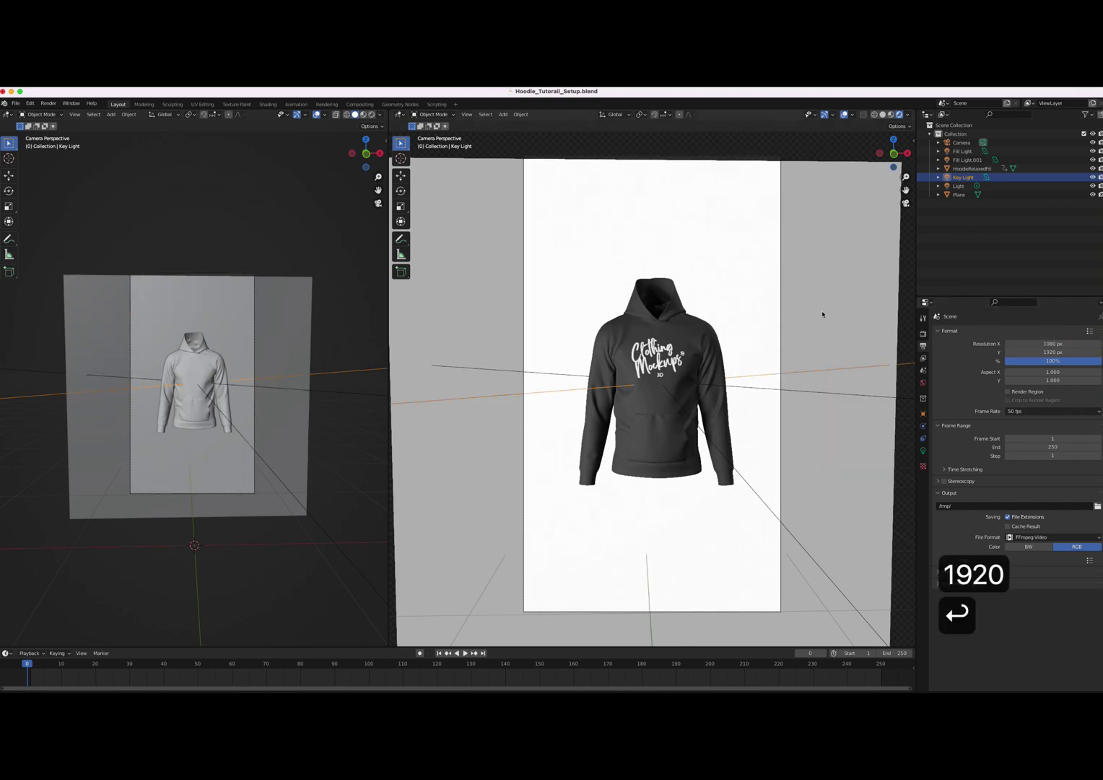
Play the turntable animation as a preview and stop it at frame 21
key(space)
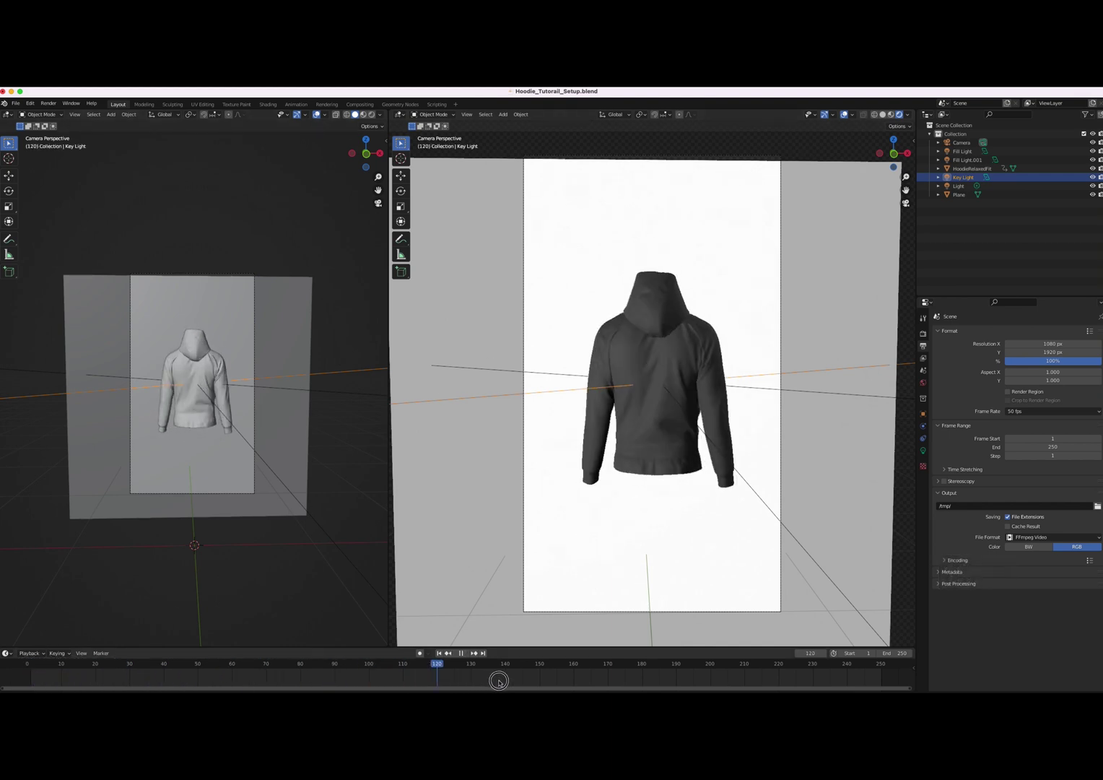
key(Escape)
key(space)
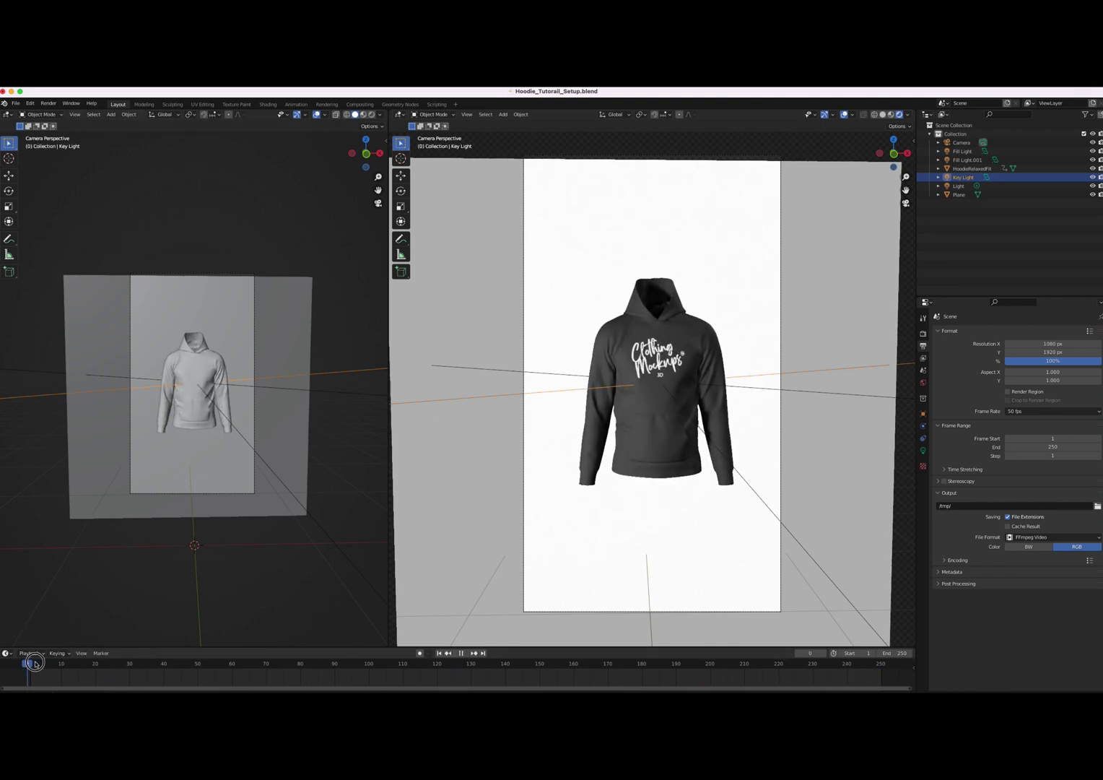
click(103, 670)
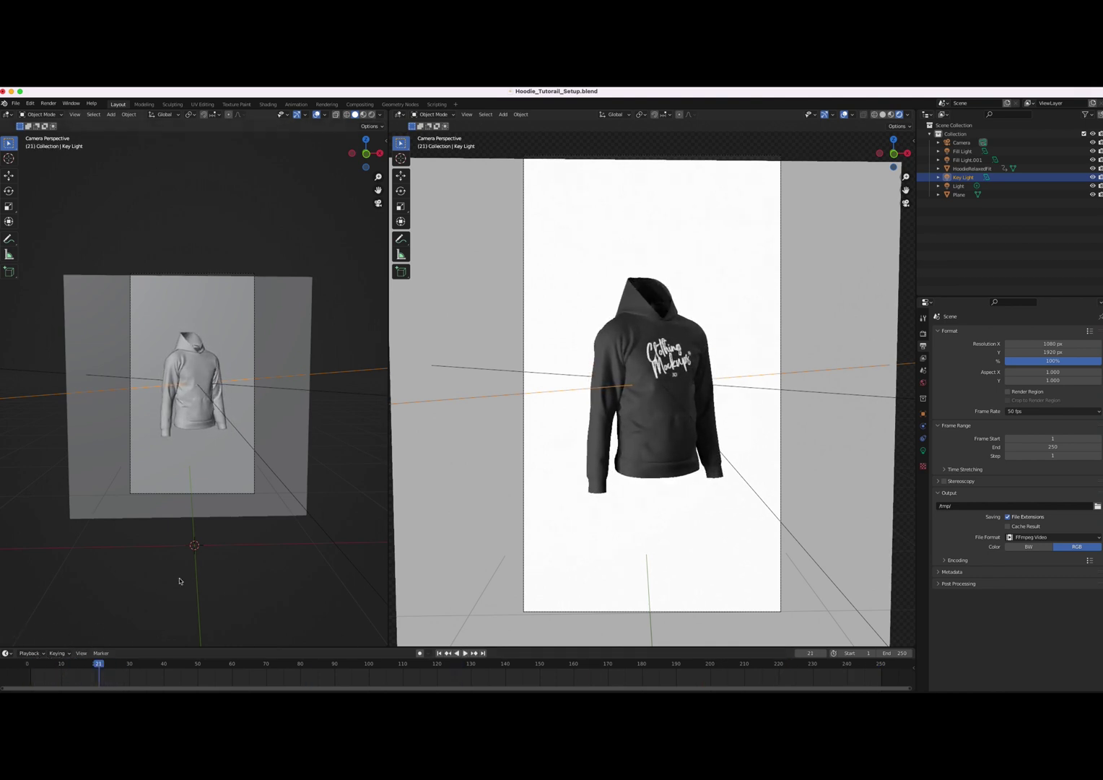
click(895, 115)
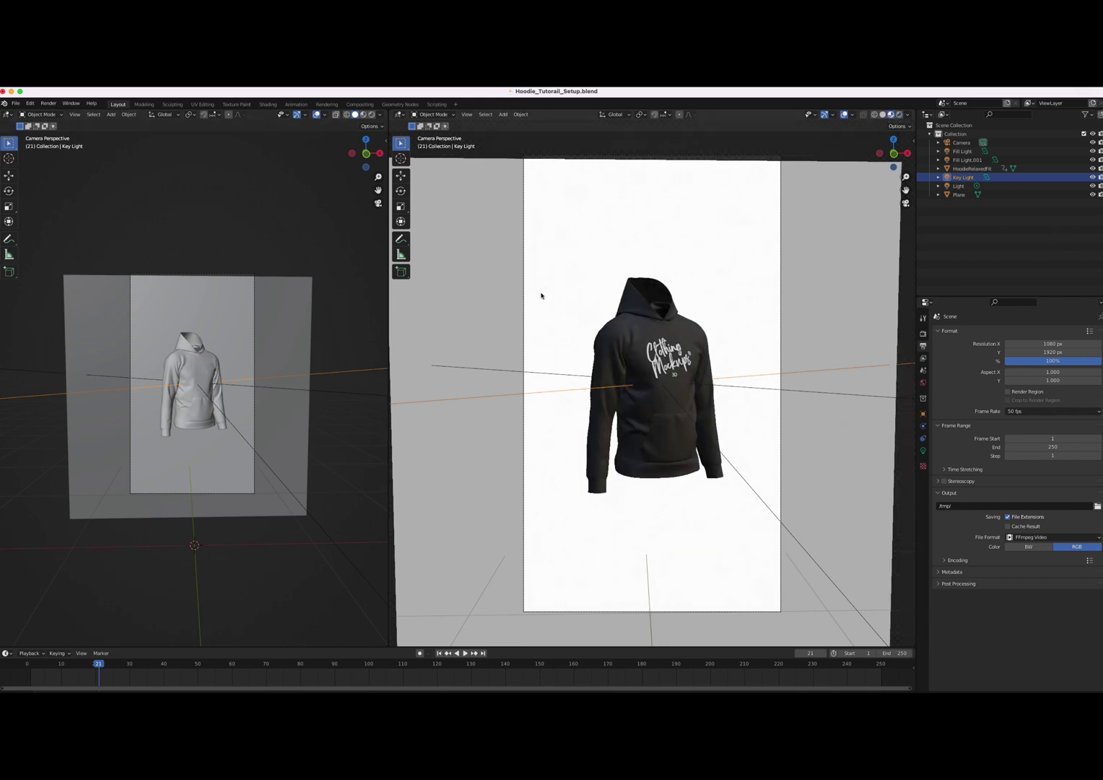
click(49, 104)
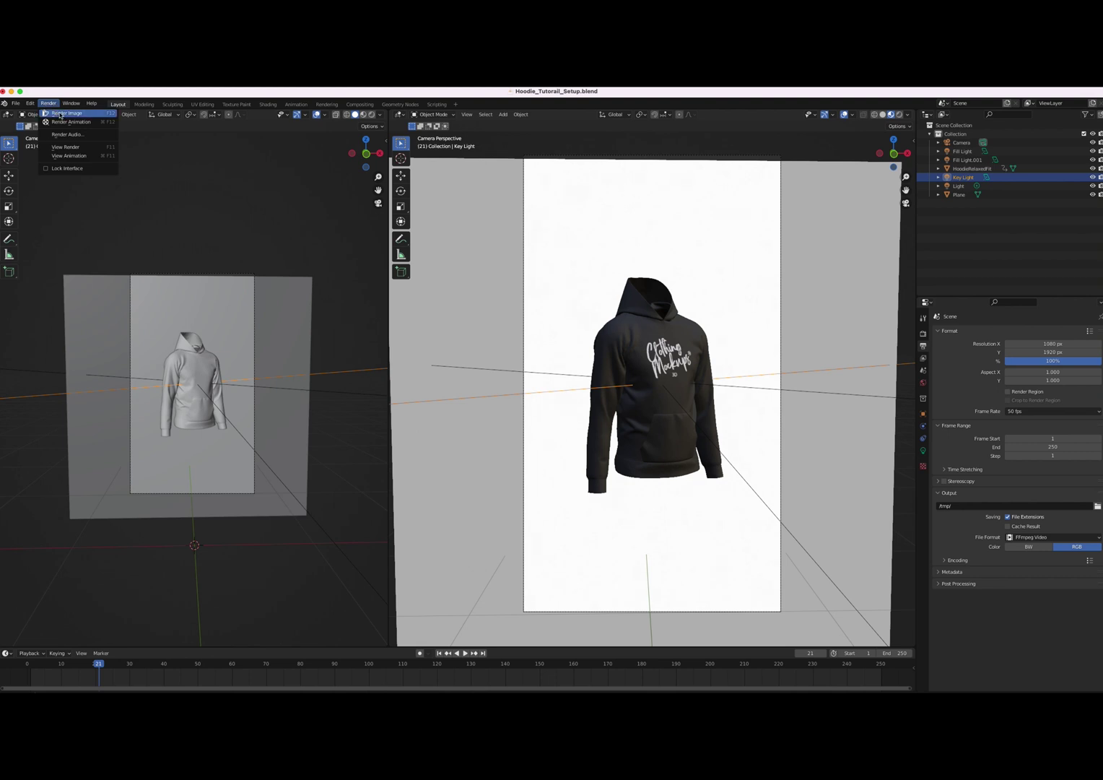
Render a still image of the current hoodie frame
click(61, 116)
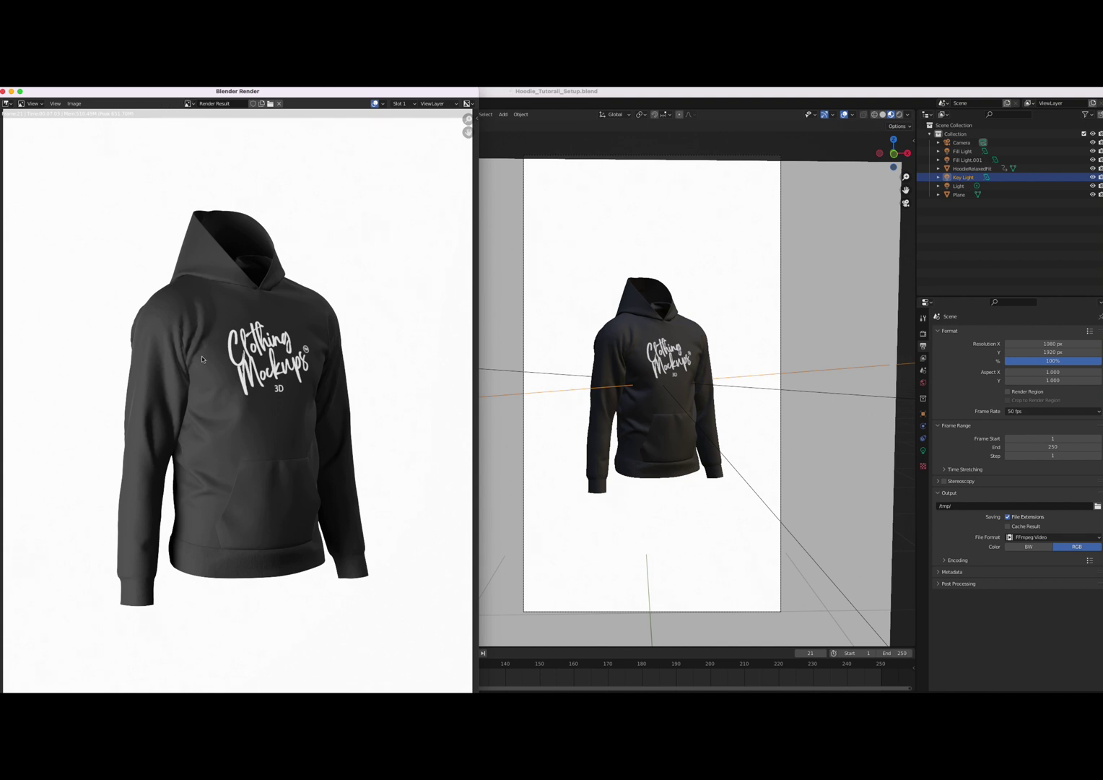
drag(144, 91, 302, 92)
click(234, 107)
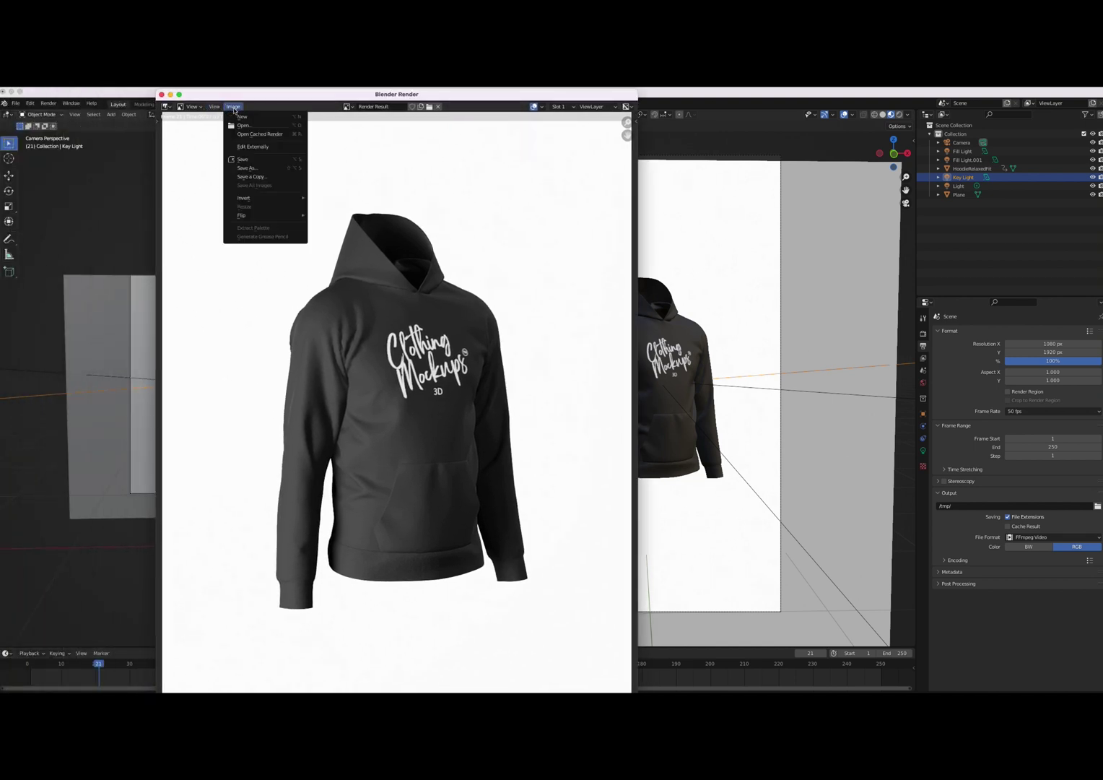
click(264, 170)
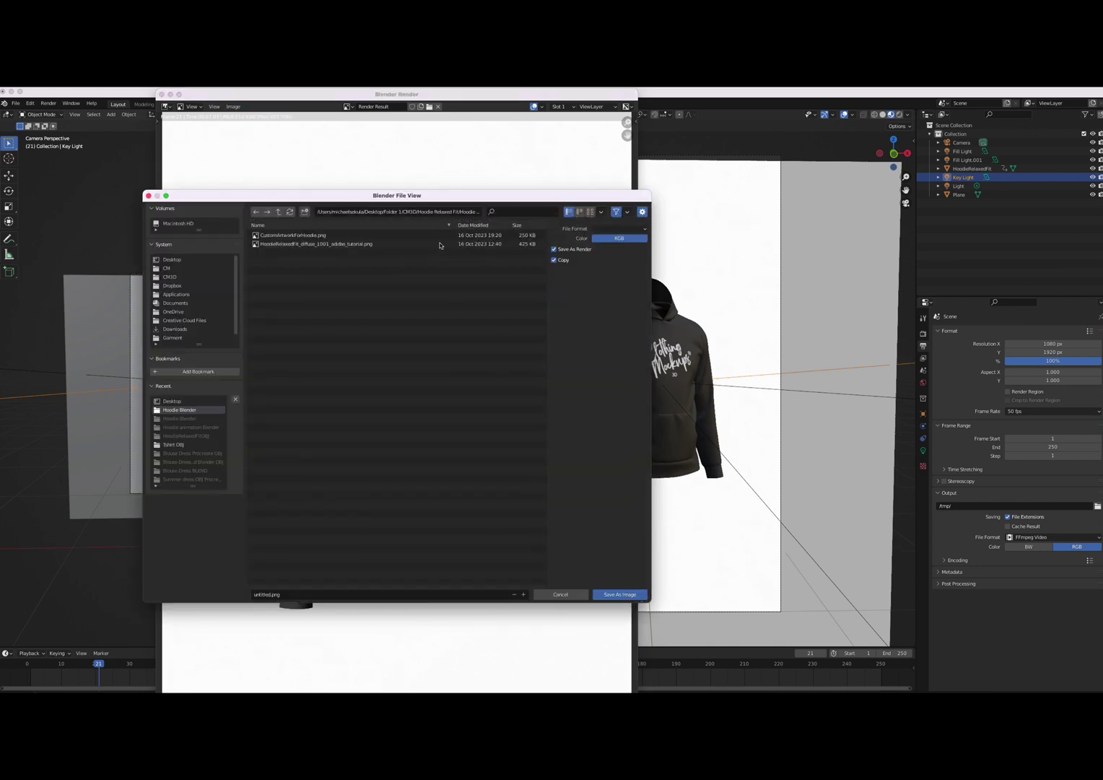
Save the rendered image to the Desktop as render1.png
click(278, 596)
key(Left)
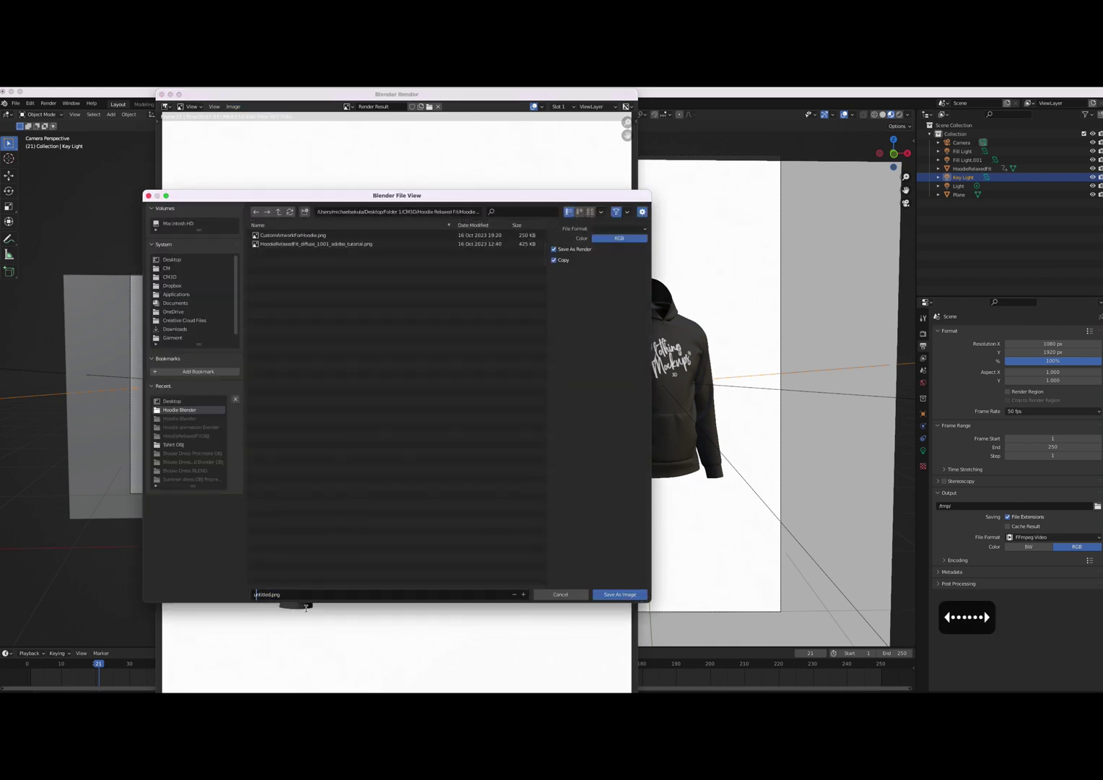
key(Right)
key(Right)
key(Right)
key(Right)
key(Right)
key(Right)
key(Right)
key(Right)
key(Right)
key(BackSpace)
key(BackSpace)
key(BackSpace)
key(BackSpace)
key(BackSpace)
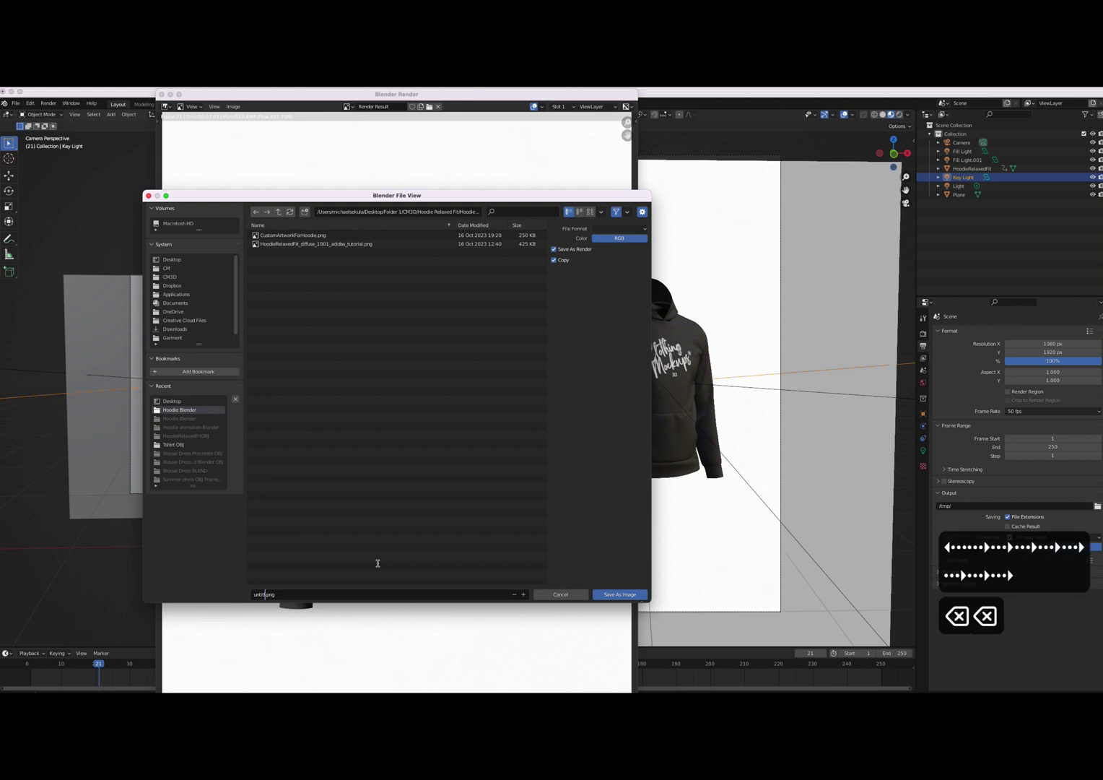
key(BackSpace)
key(BackSpace)
key(BackSpace)
text(render1)
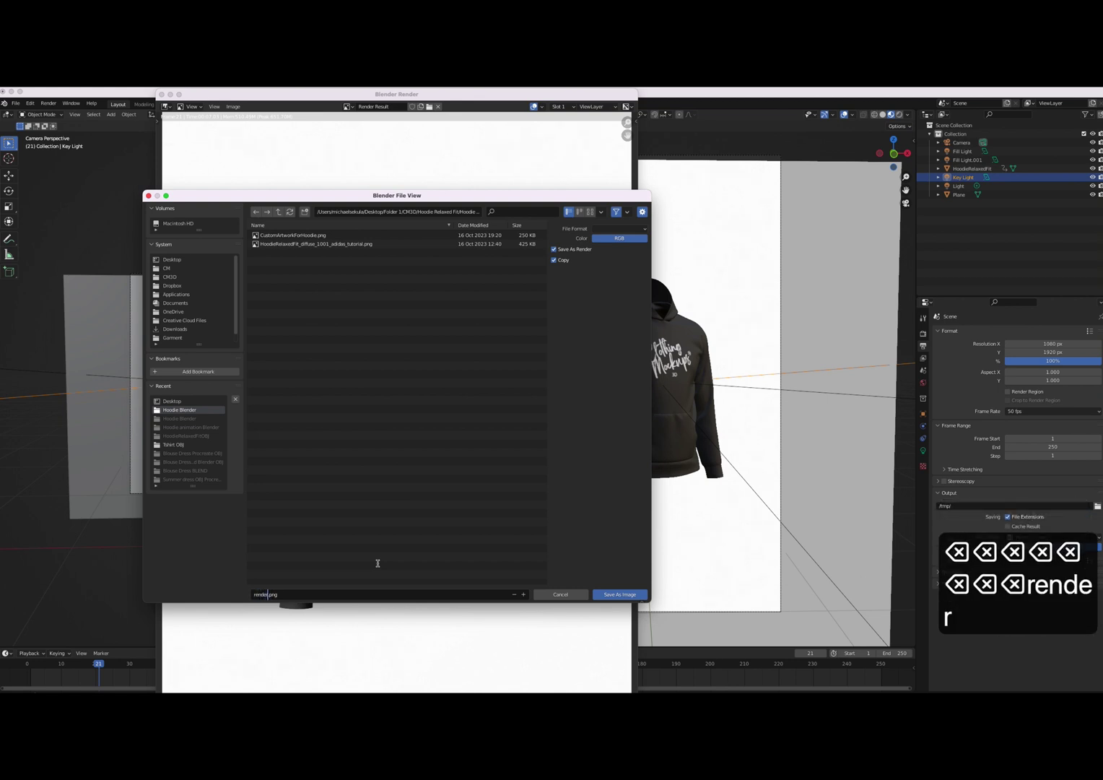
click(187, 261)
click(619, 594)
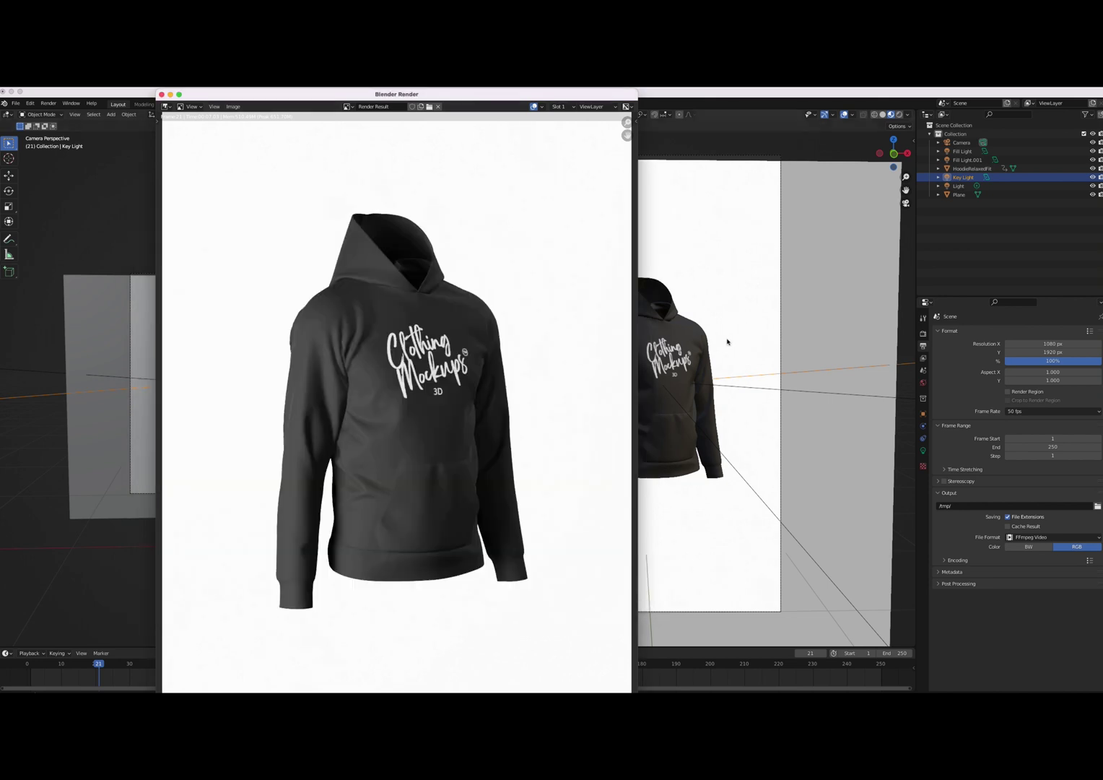
click(709, 268)
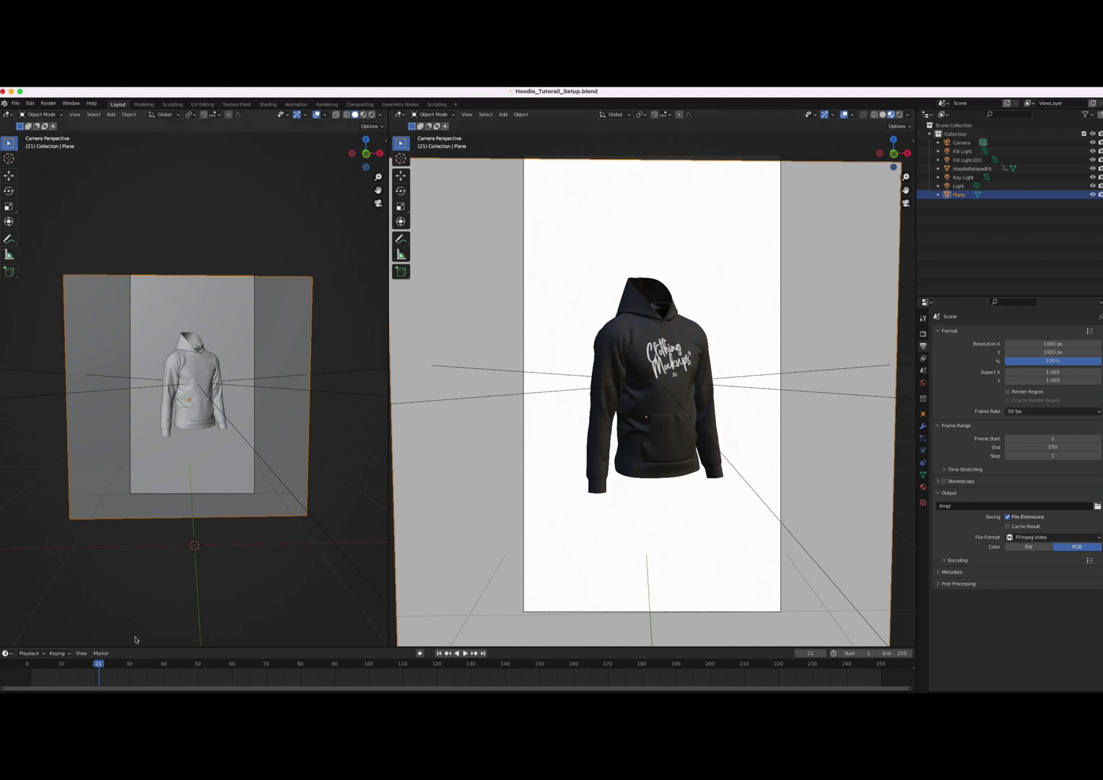
Rewind to frame 0 and set the animation output path to the Hoodie Blender folder
drag(98, 663, 26, 663)
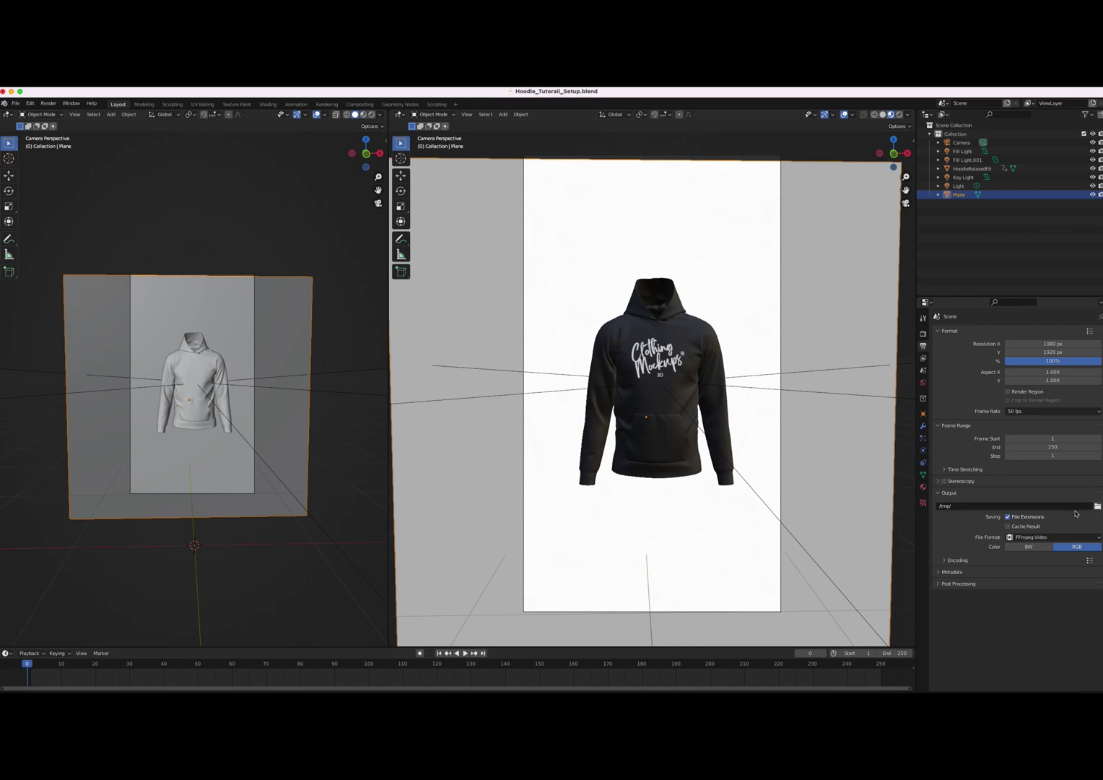
click(1096, 506)
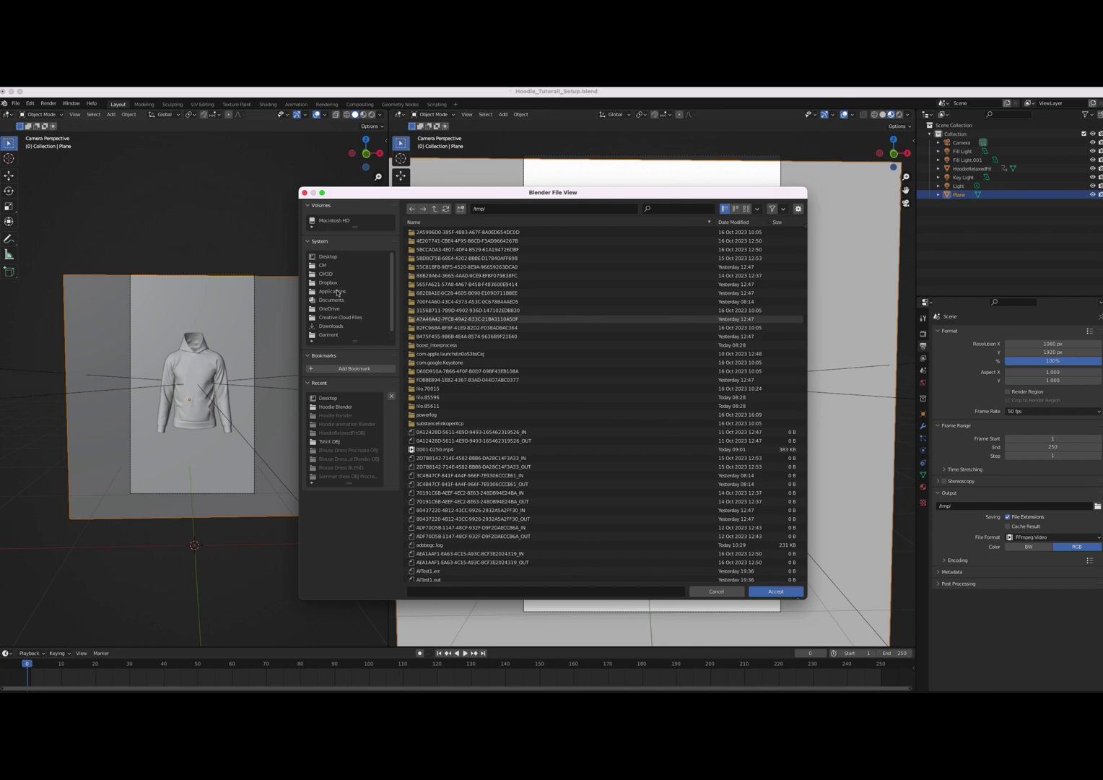
click(342, 408)
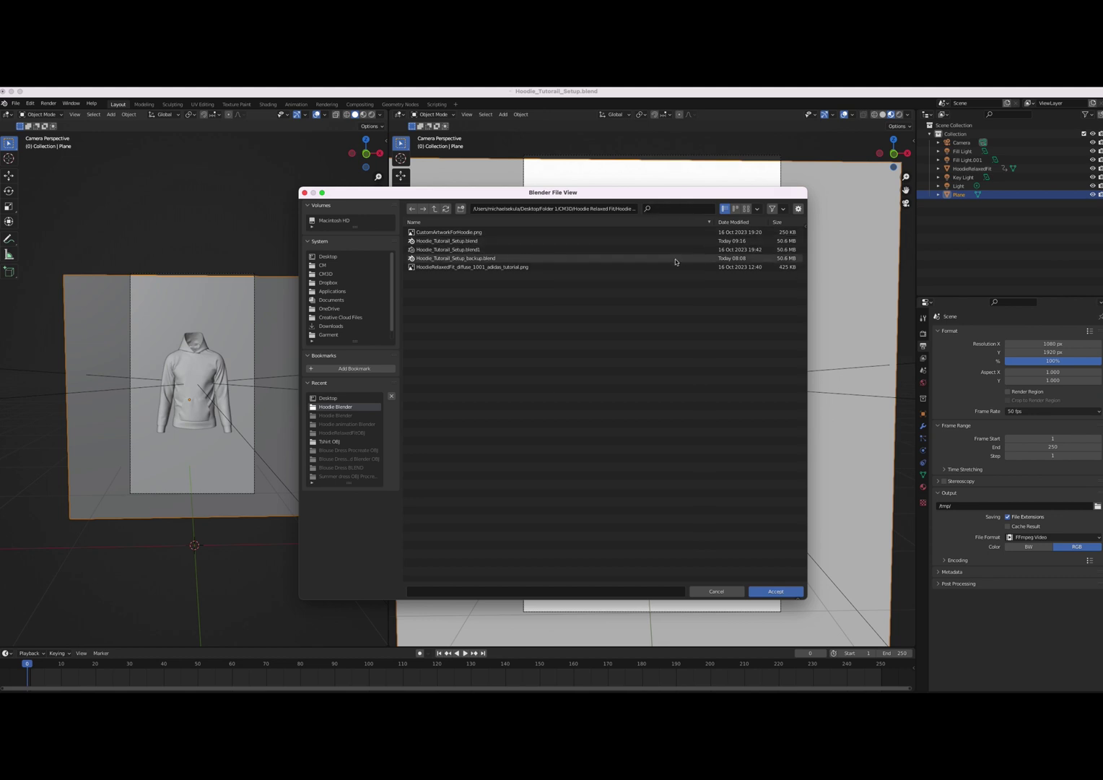
click(772, 592)
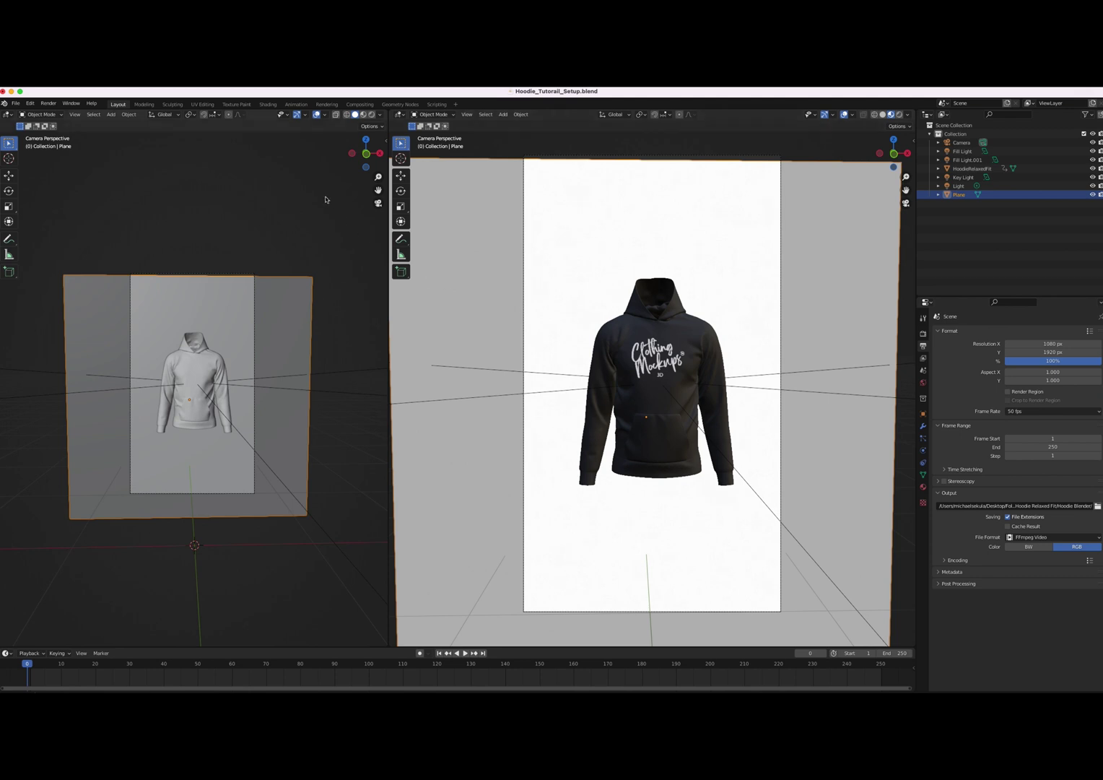
Start Render Animation for the hoodie turntable, then discard the result and close the render window
click(49, 104)
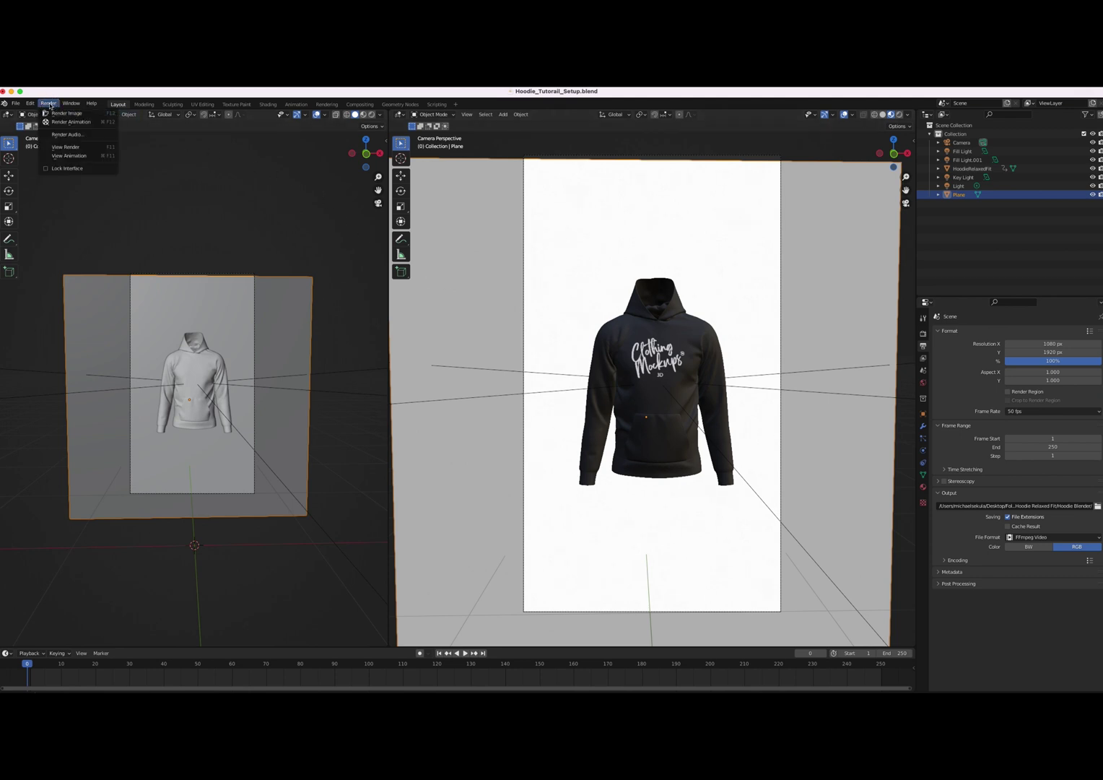
click(49, 103)
click(61, 123)
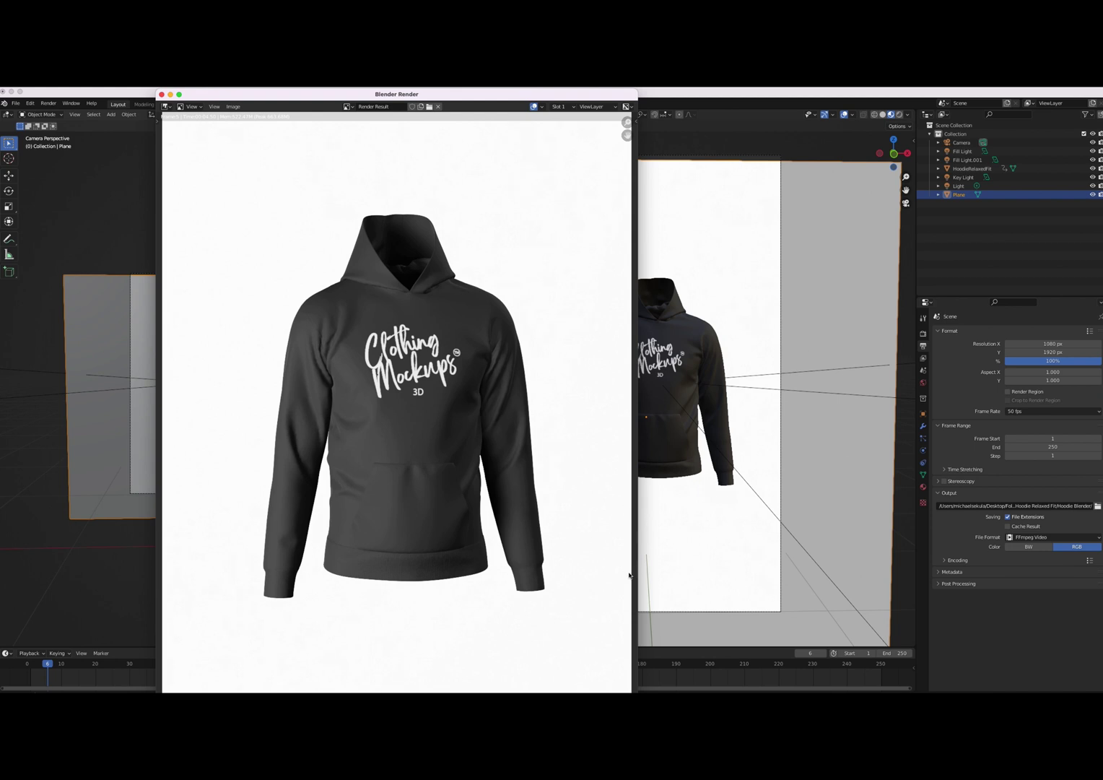
click(439, 106)
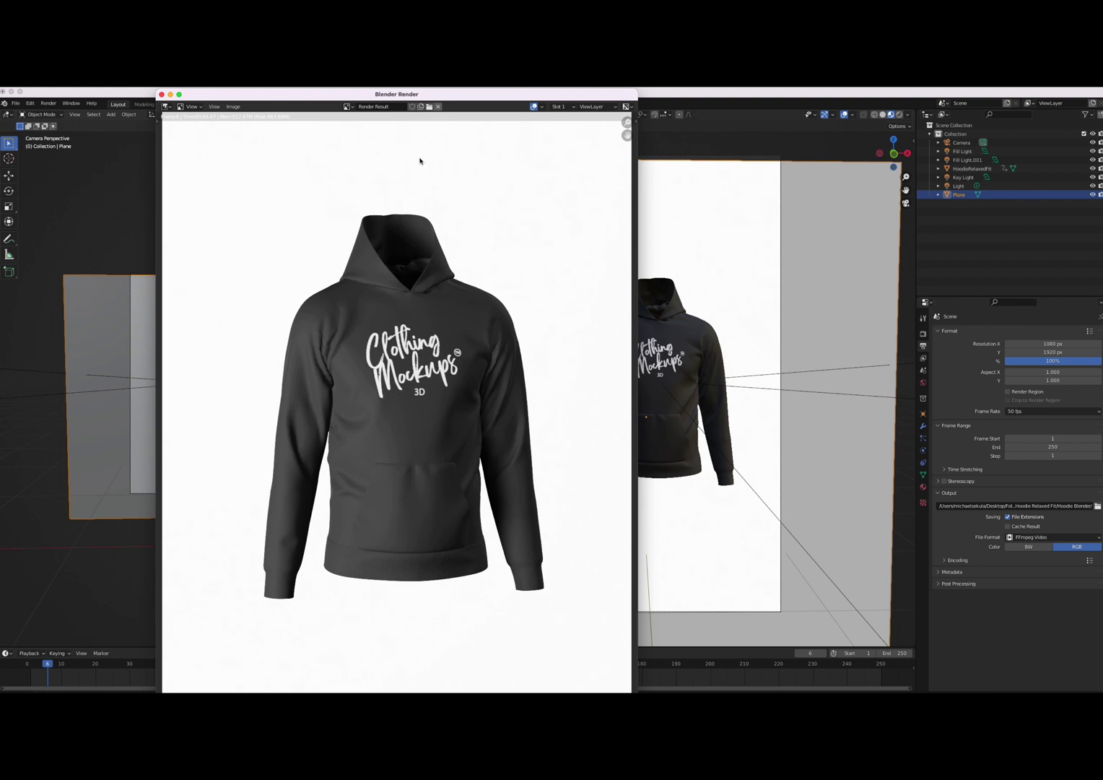
click(162, 95)
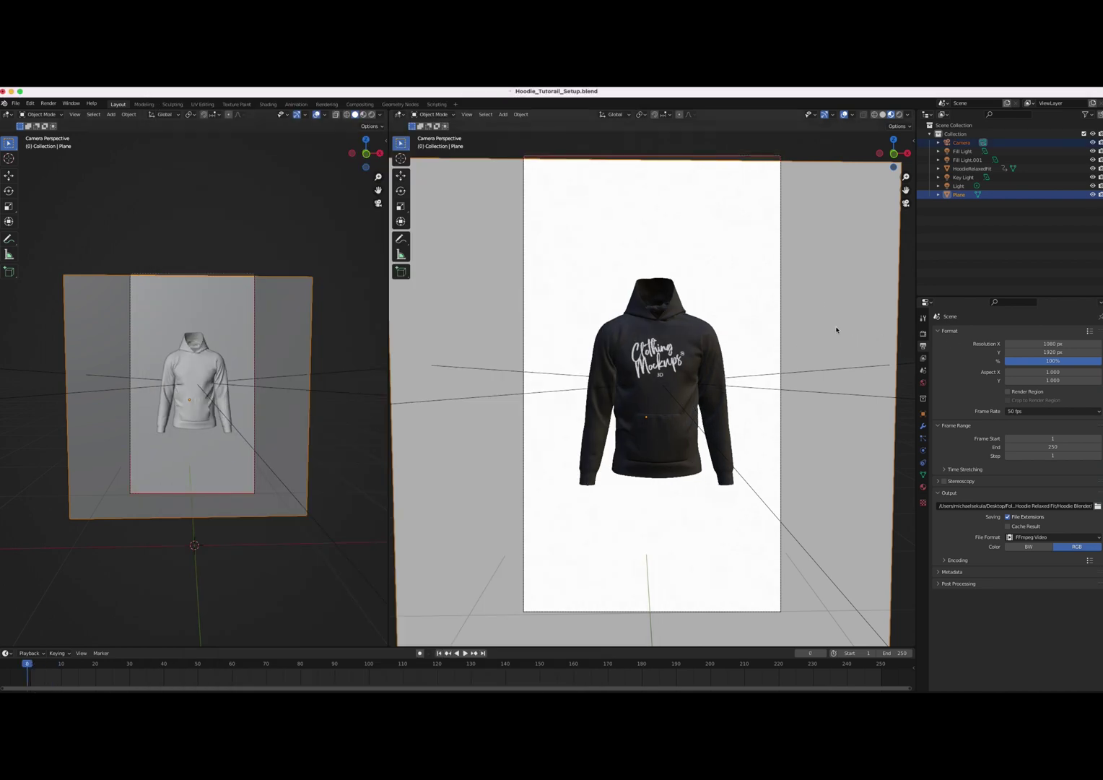
Select the Plane, make its material Base Color blue, and drag Emission down to black
click(736, 286)
click(924, 487)
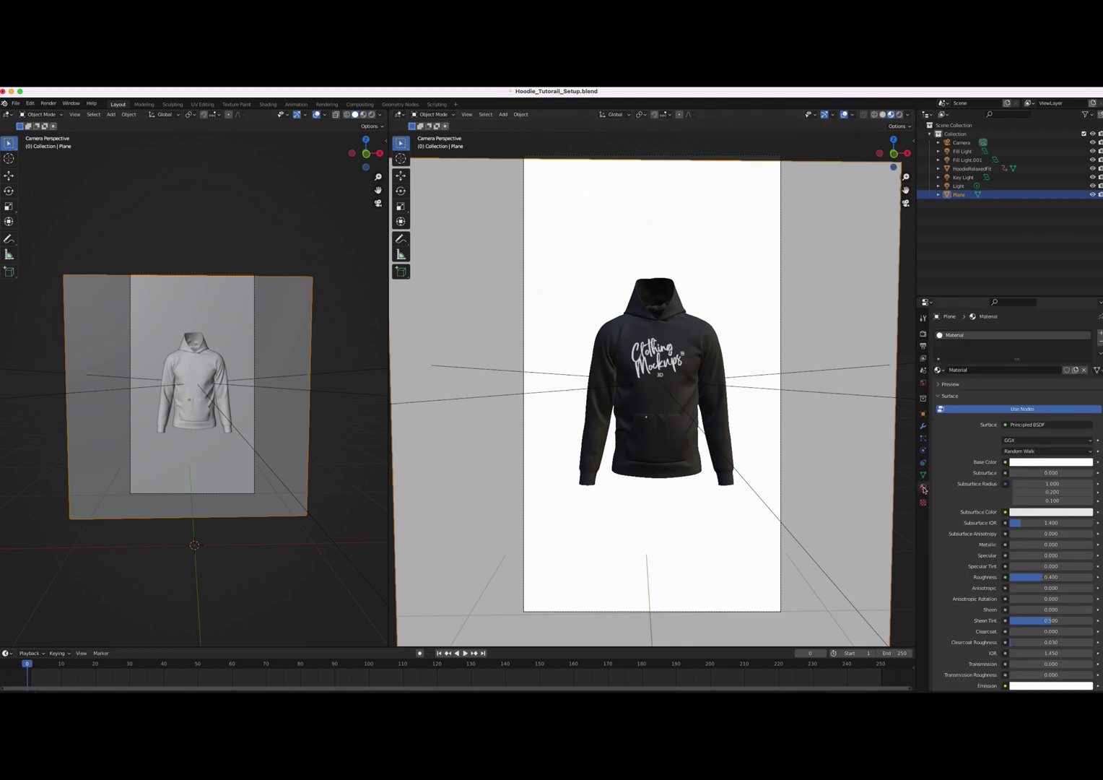
click(1018, 463)
click(1035, 462)
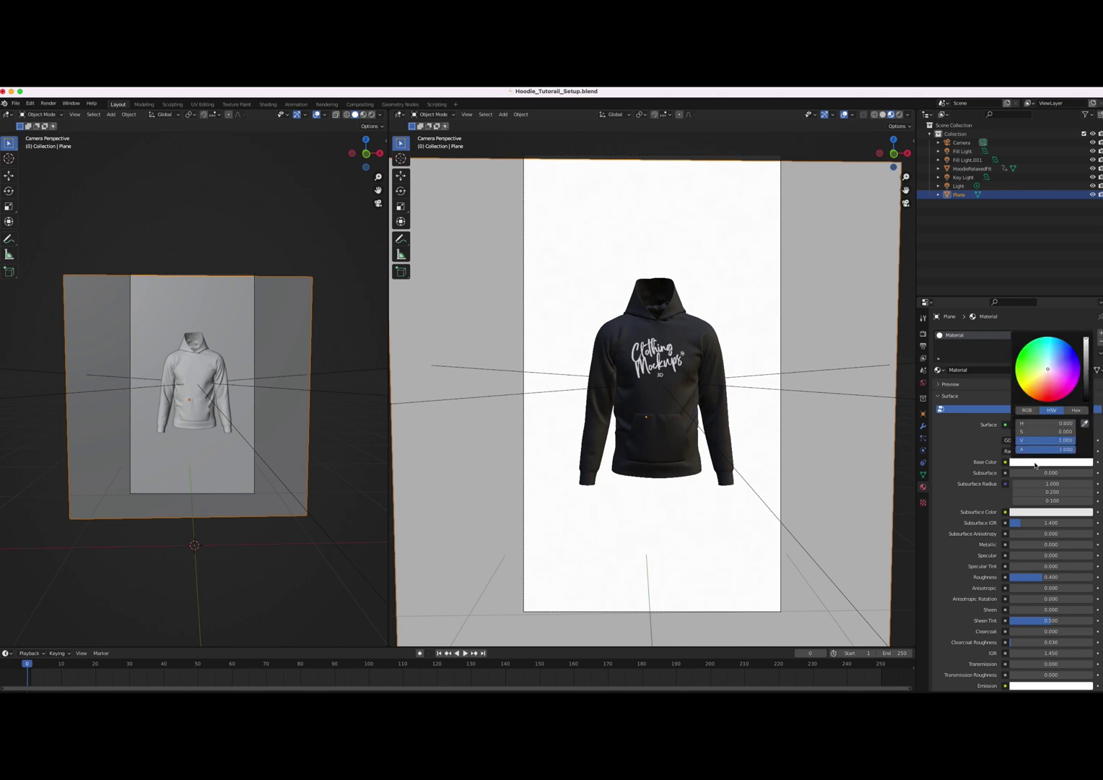
click(1074, 354)
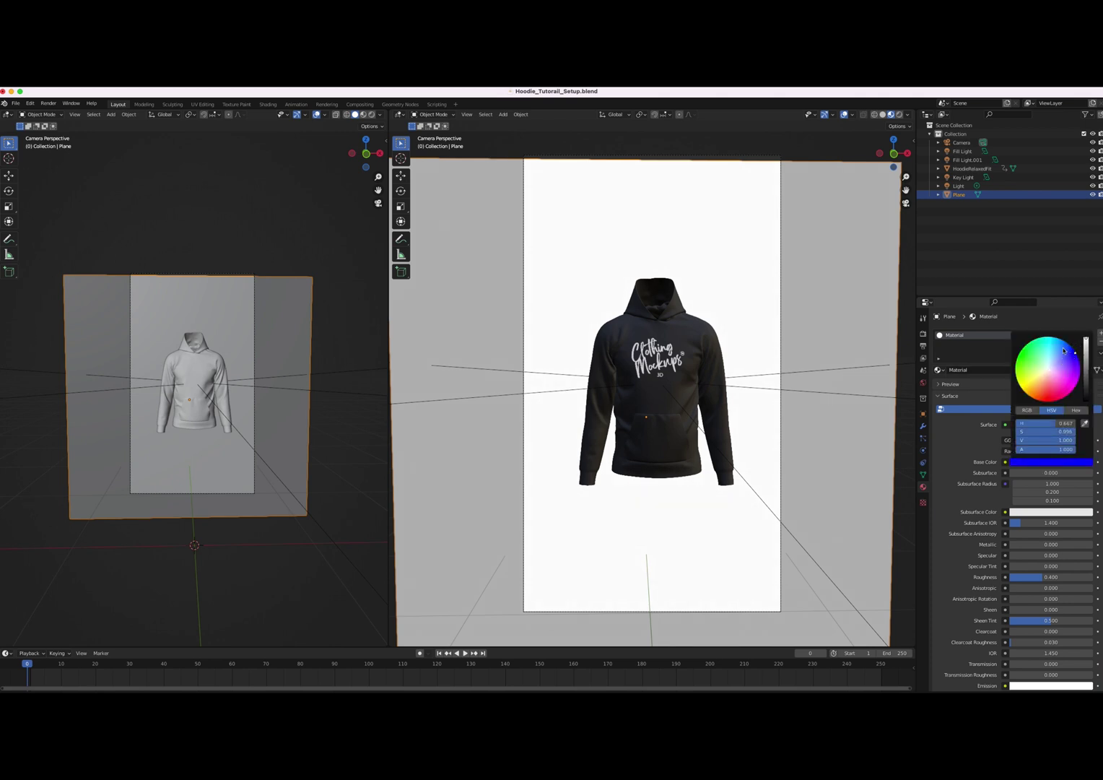
click(1035, 685)
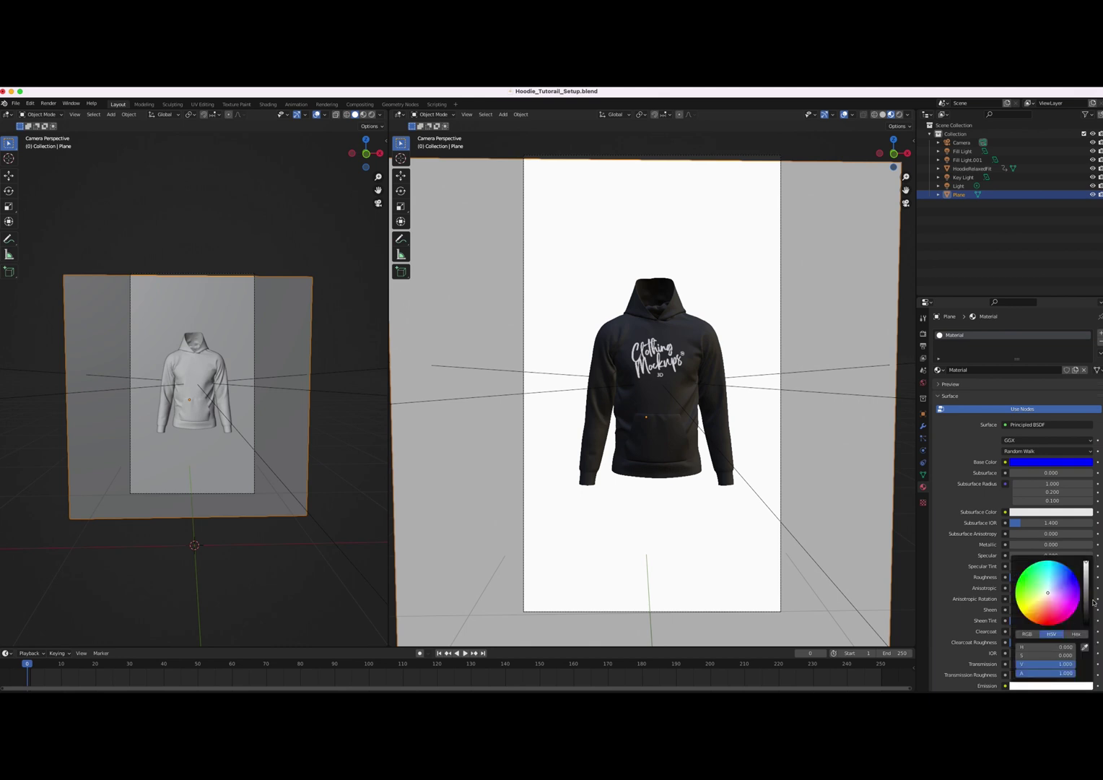
drag(1086, 568, 1090, 626)
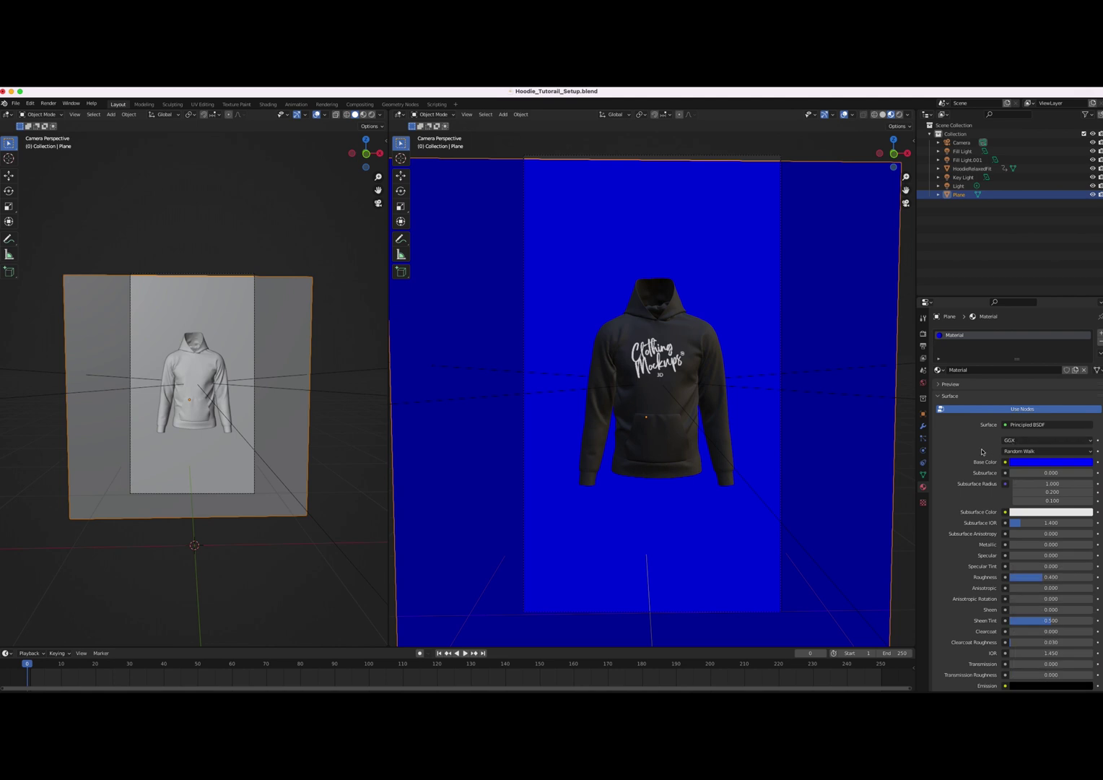